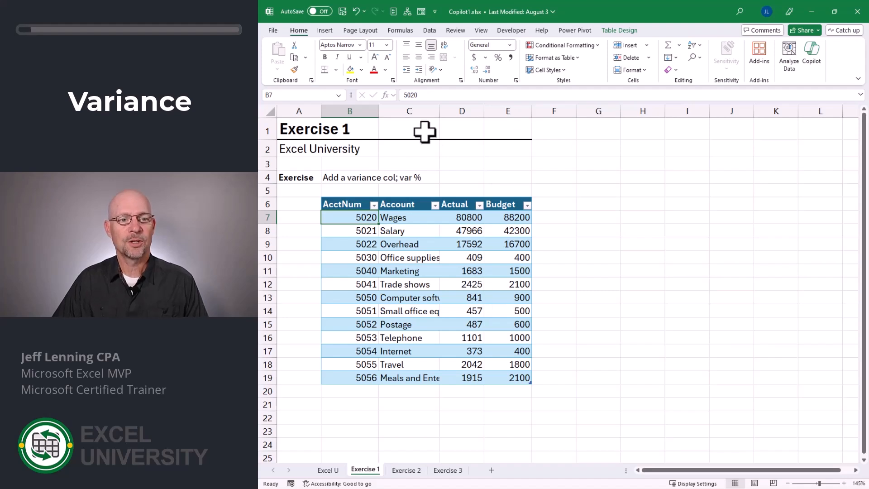
Step: Turn on AutoSave so Copilot can work with the file, and prompt it to "add a variance column" for the Exercise 1 table
{"action": "left_click", "coordinate": [809, 58]}
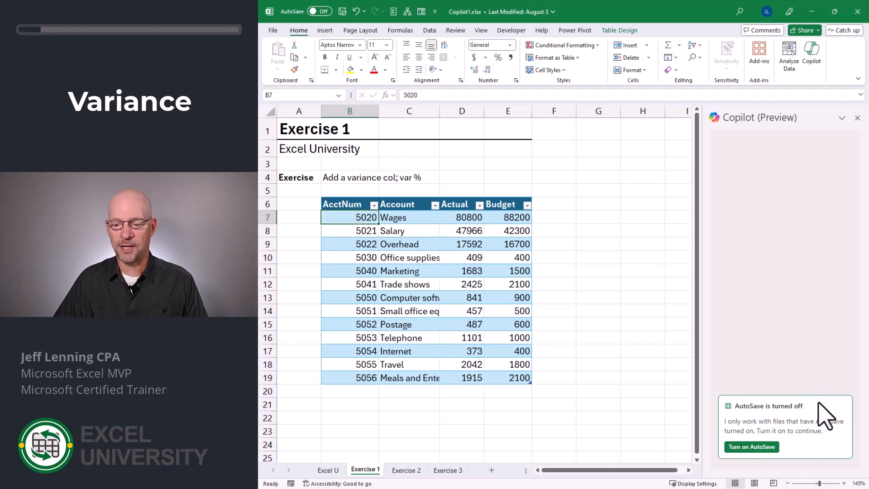
{"action": "left_click", "coordinate": [752, 447]}
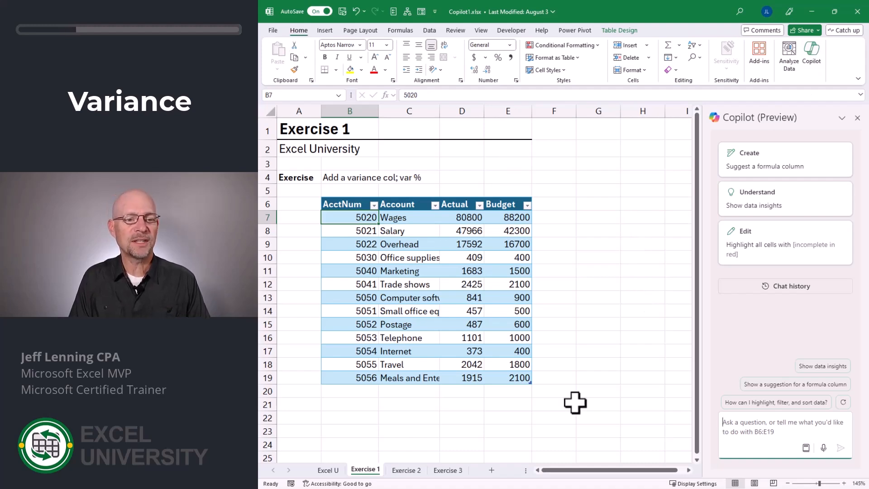
{"action": "type", "text": "add a v"}
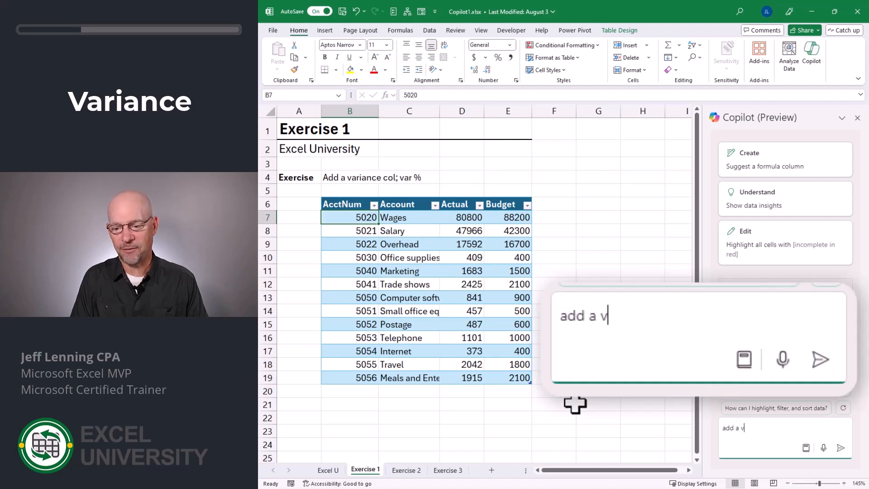
{"action": "type", "text": "ariance column"}
{"action": "key", "text": "Return"}
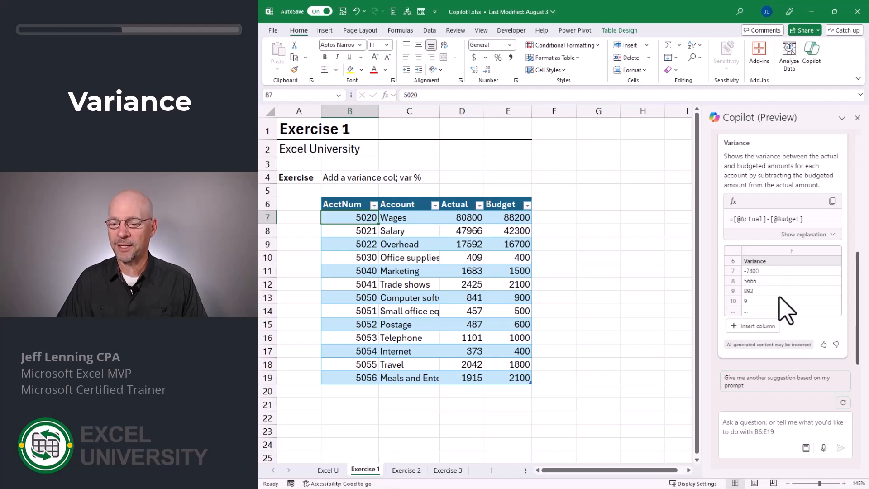
Step: Insert Copilot's suggested Variance column into the table and check the formula in its first data cell
{"action": "left_click", "coordinate": [755, 327]}
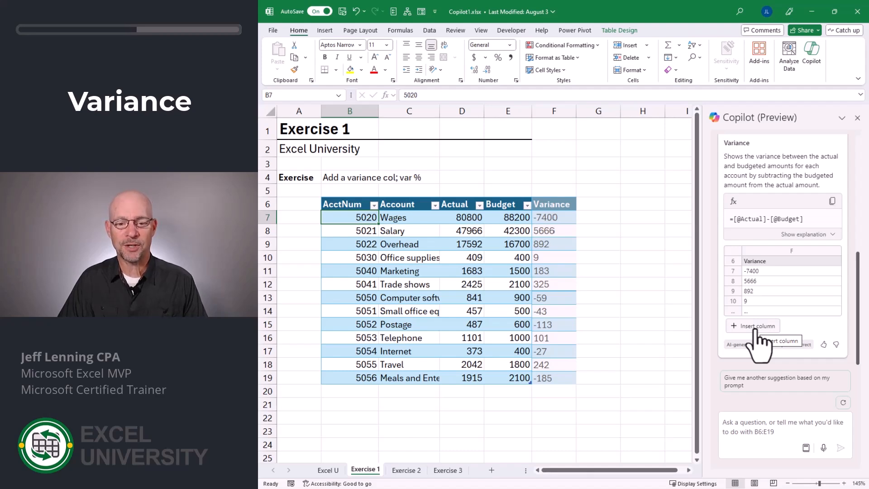
{"action": "left_click", "coordinate": [754, 327]}
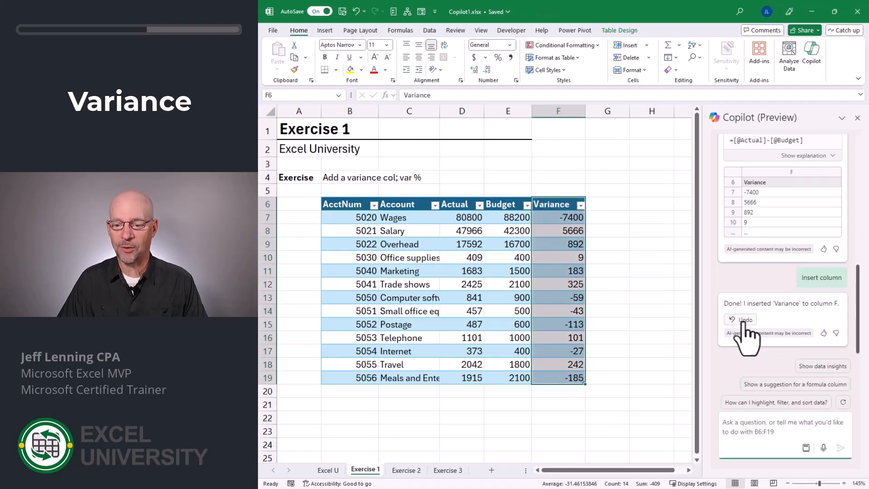
{"action": "left_click", "coordinate": [563, 218]}
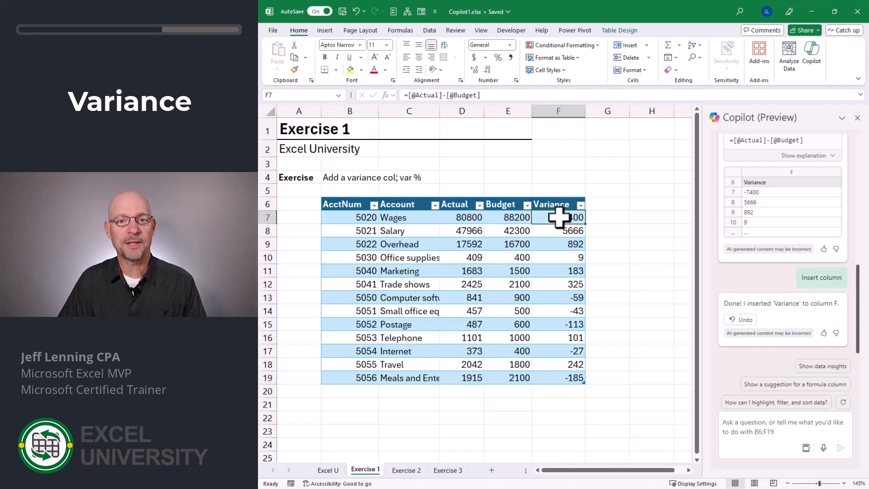
Step: Prompt Copilot to "add a var % column" and insert the suggested Var % column into the table
{"action": "type", "text": "add a var %"}
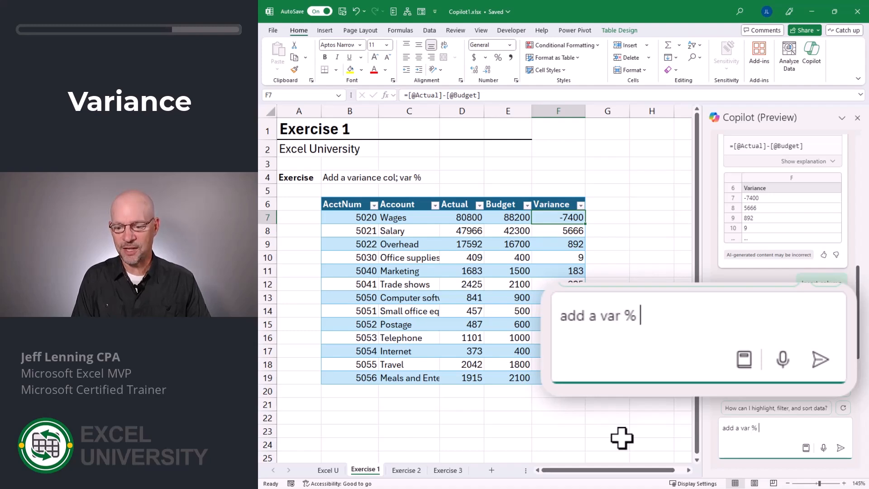
{"action": "type", "text": " column"}
{"action": "key", "text": "Return"}
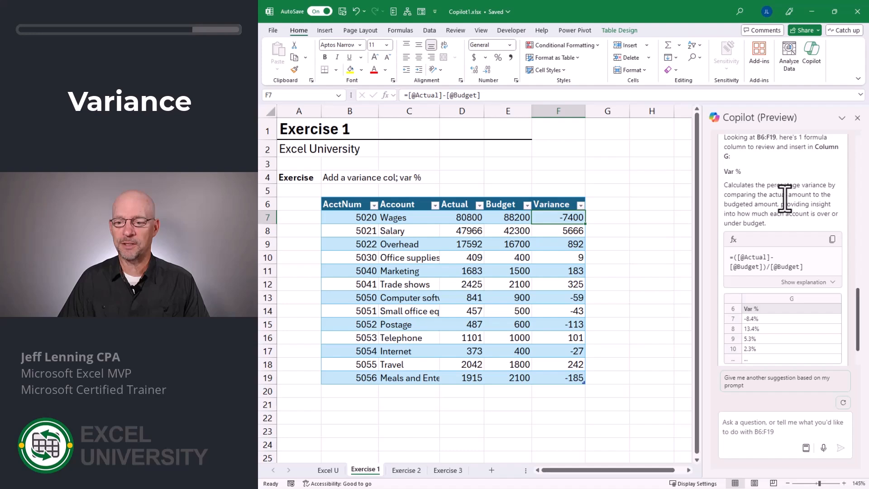
{"action": "scroll", "coordinate": [776, 207], "scroll_direction": "down", "scroll_amount": 1}
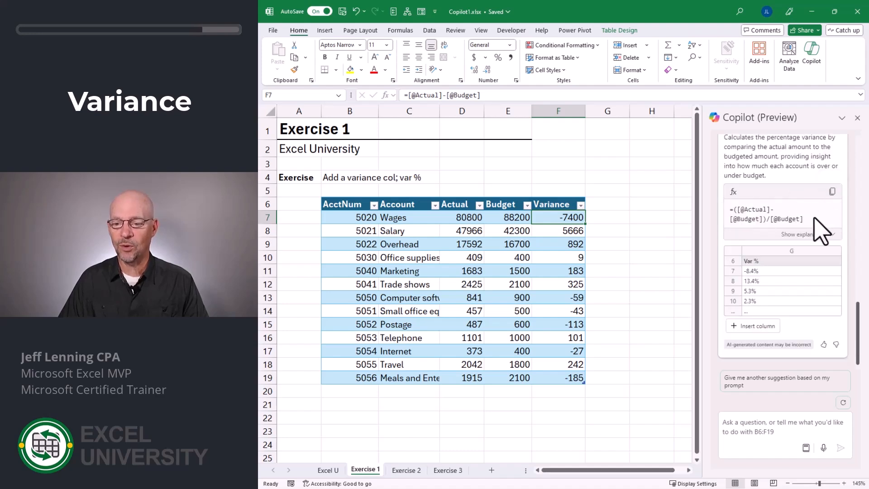
{"action": "left_click", "coordinate": [760, 326]}
{"action": "left_click", "coordinate": [760, 327]}
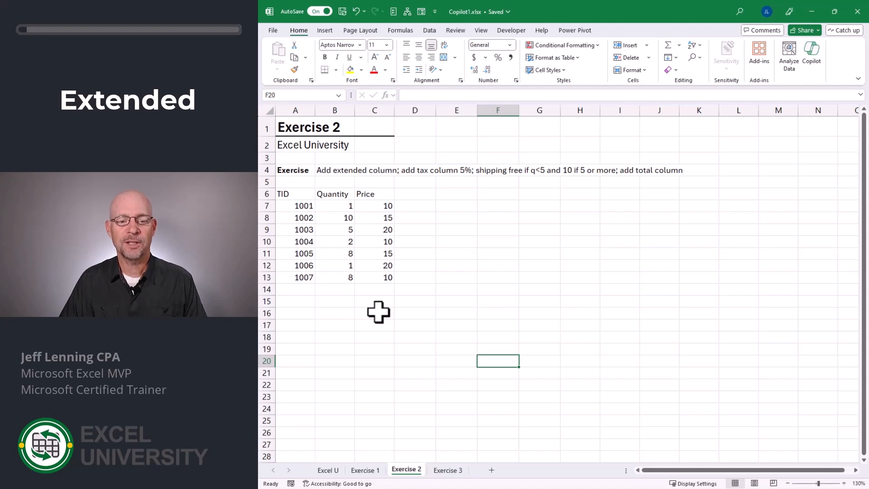
Step: On the Exercise 2 sheet, prompt Copilot to "add an extended column" and insert the suggested Extended Price column
{"action": "left_click", "coordinate": [813, 59]}
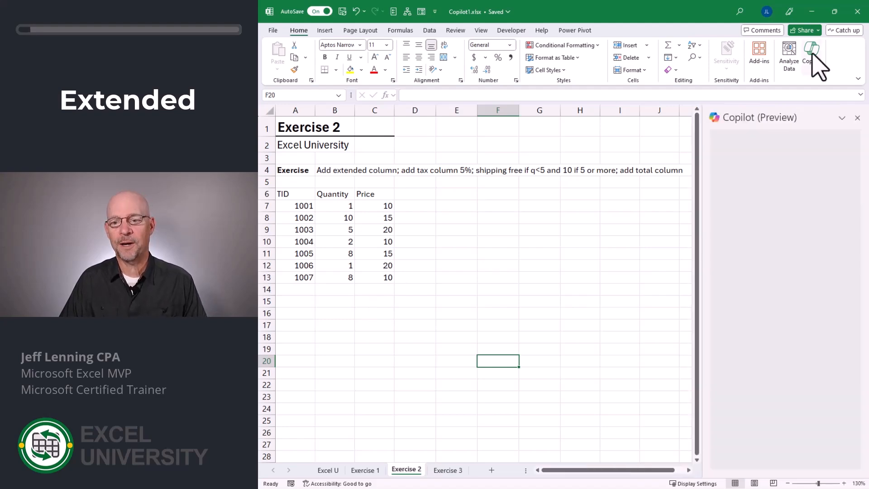
{"action": "type", "text": "add an extended column"}
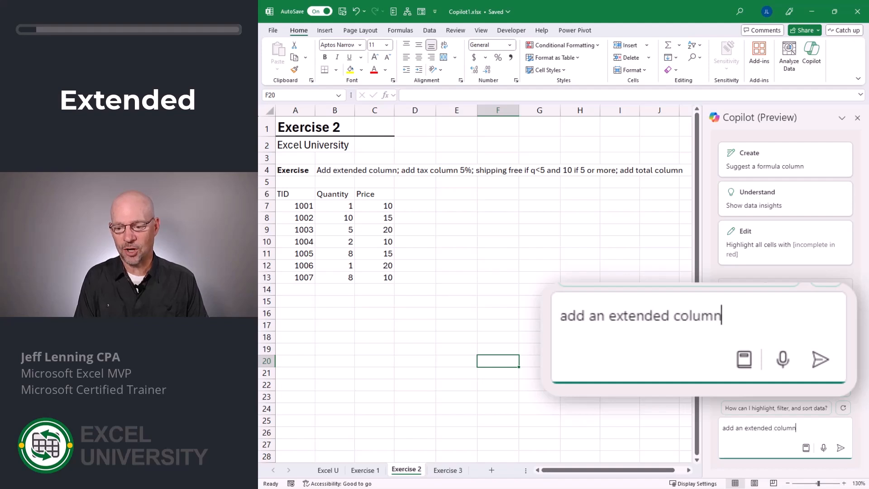
{"action": "key", "text": "Return"}
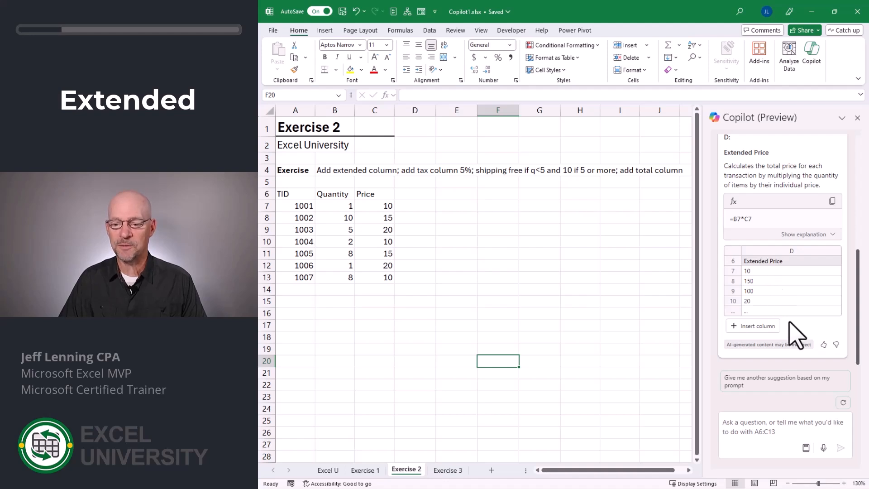
{"action": "mouse_move", "coordinate": [754, 330]}
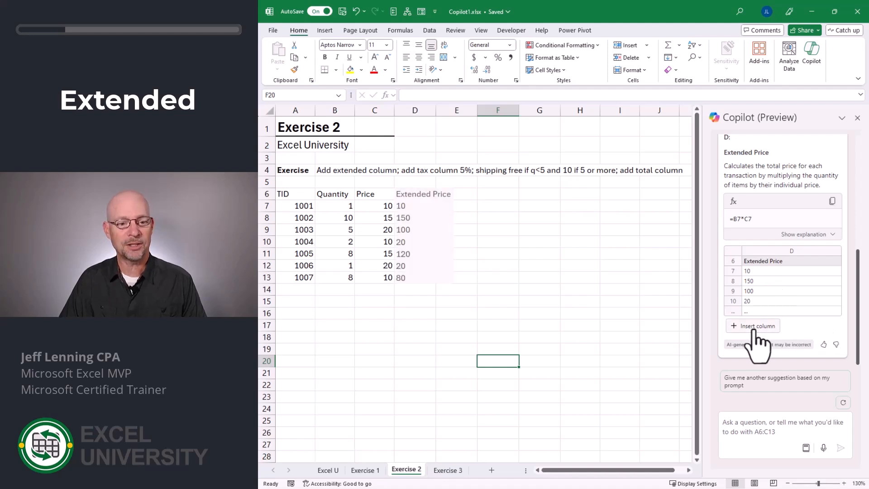
{"action": "left_click", "coordinate": [754, 327]}
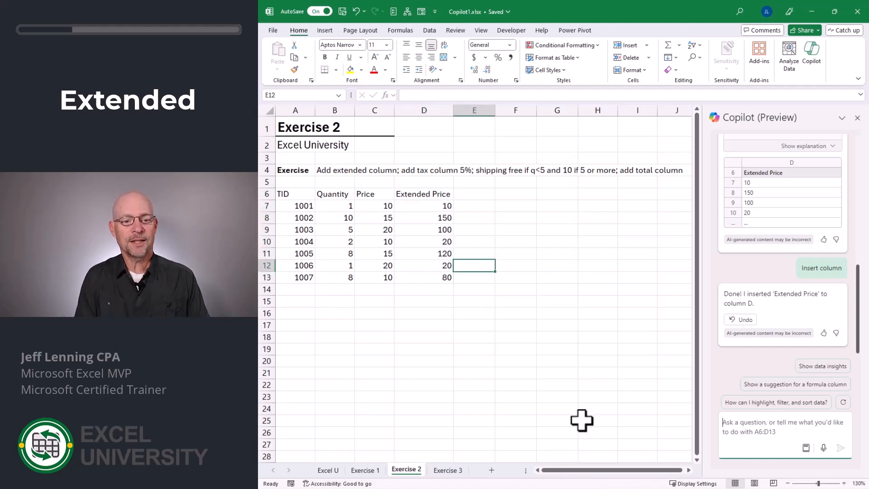
Step: Prompt Copilot to "add a tax column at 5%", insert the suggested Tax column and check one of its formulas
{"action": "type", "text": "add a tax column at 5%"}
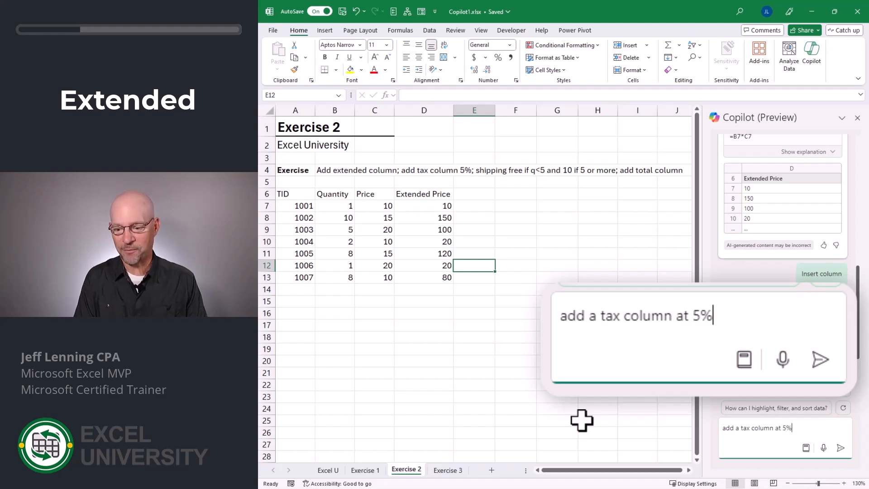
{"action": "key", "text": "Return"}
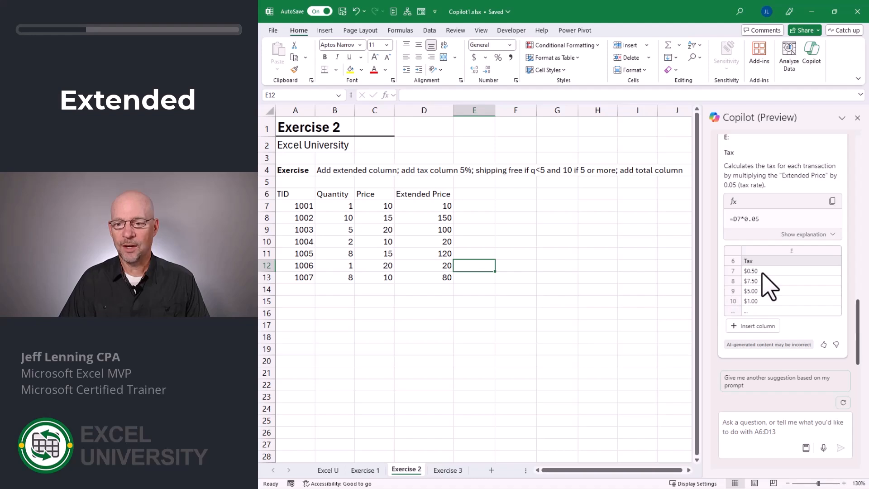
{"action": "scroll", "coordinate": [770, 285], "scroll_direction": "up", "scroll_amount": 1}
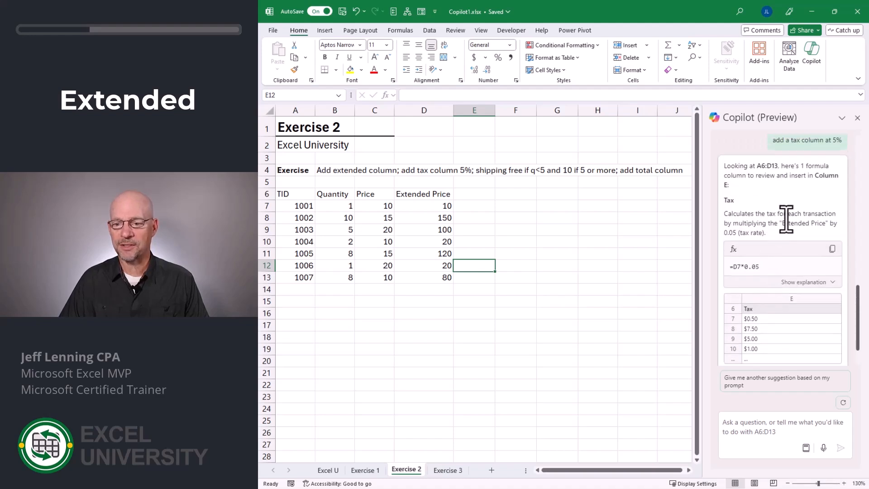
{"action": "scroll", "coordinate": [797, 244], "scroll_direction": "down", "scroll_amount": 1}
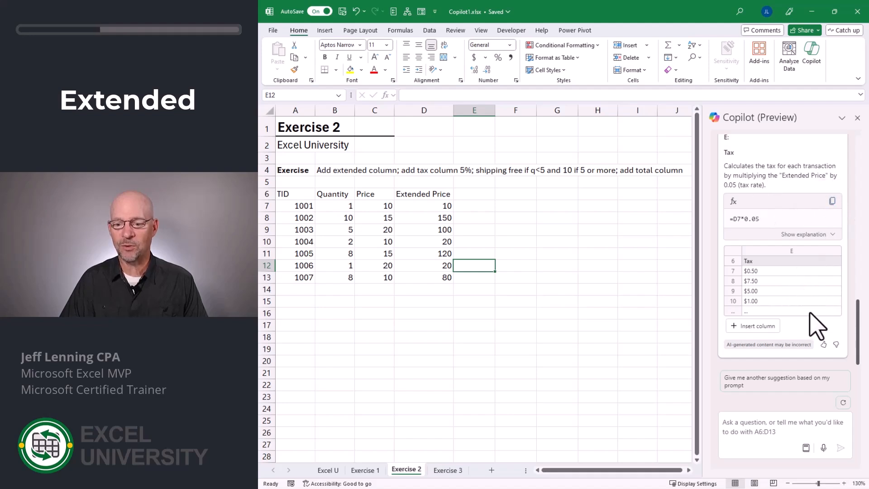
{"action": "left_click", "coordinate": [754, 326]}
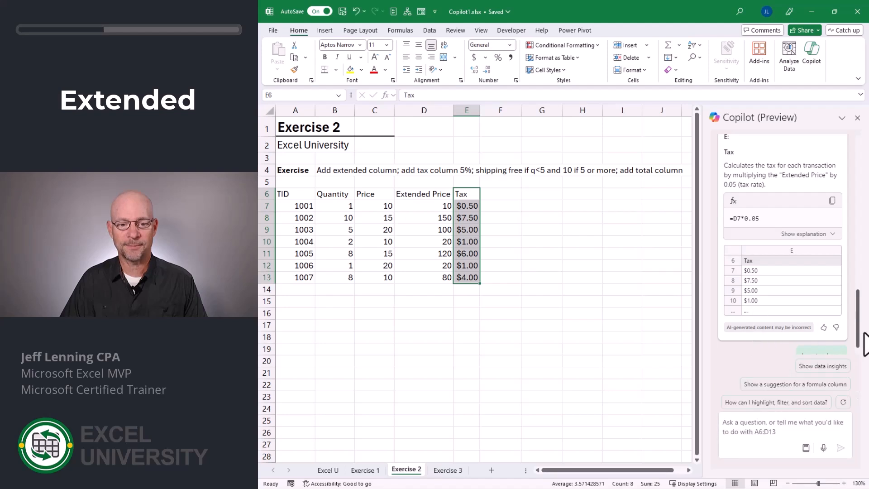
{"action": "left_click", "coordinate": [470, 228]}
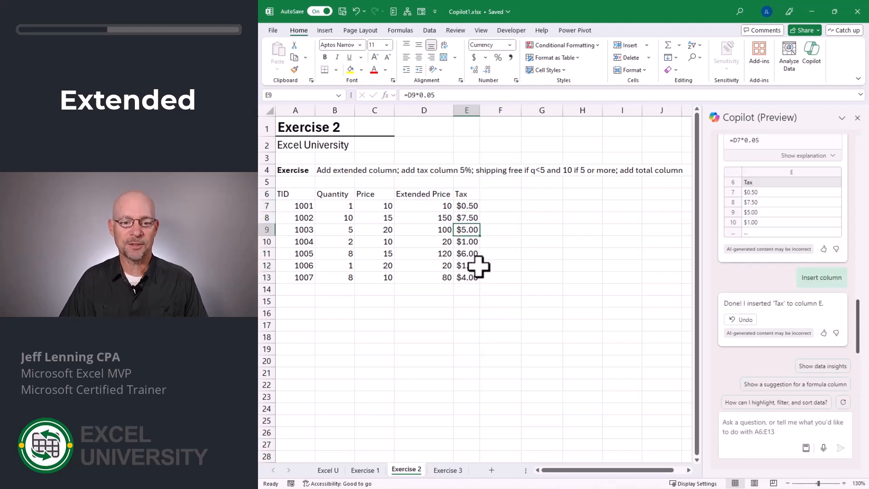
{"action": "left_click", "coordinate": [498, 267]}
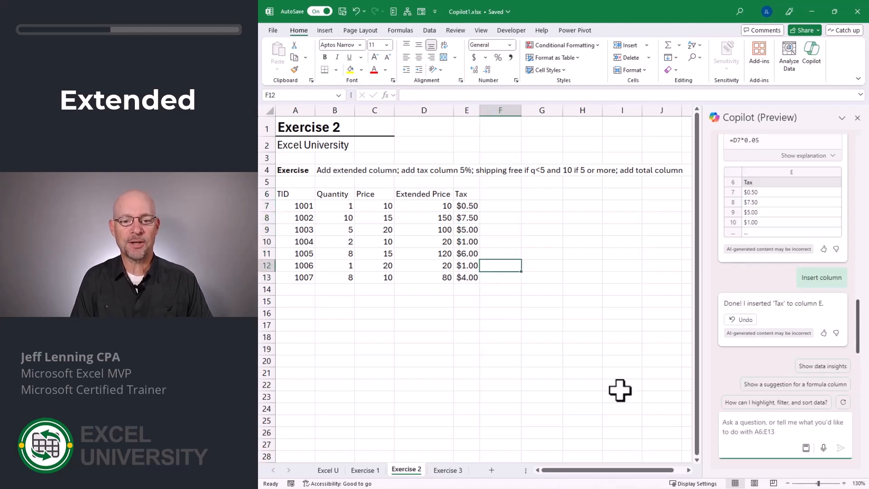
Step: Prompt Copilot to "add a shipping column. shipping is free if quantity < 5, otherwise it is 10 flat" and insert the suggested column
{"action": "type", "text": "ad"}
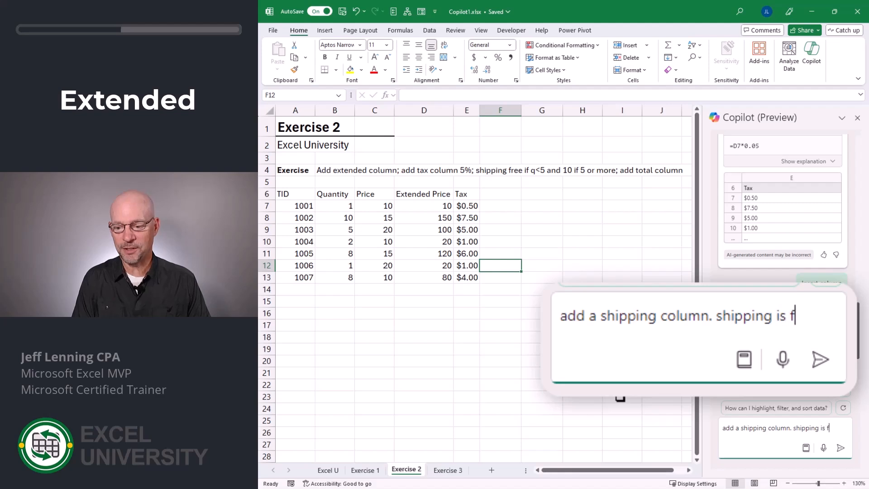
{"action": "type", "text": "quantity <"}
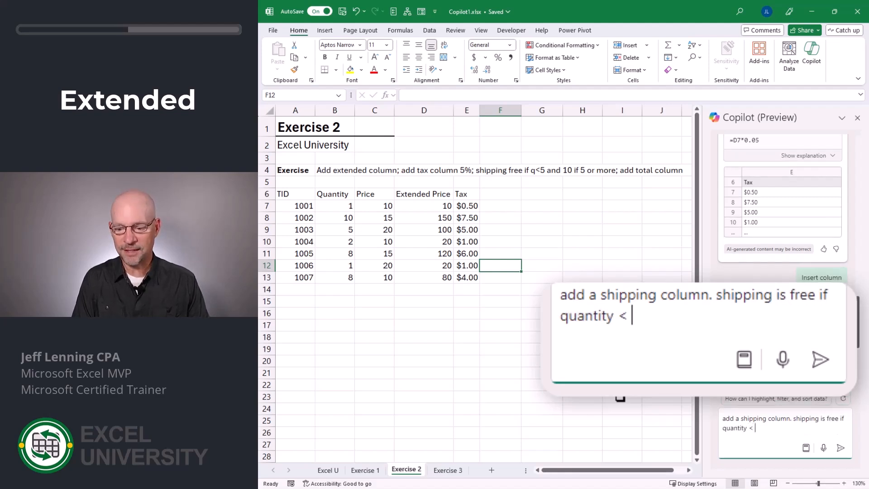
{"action": "type", "text": " 5, otherwise it is 10"}
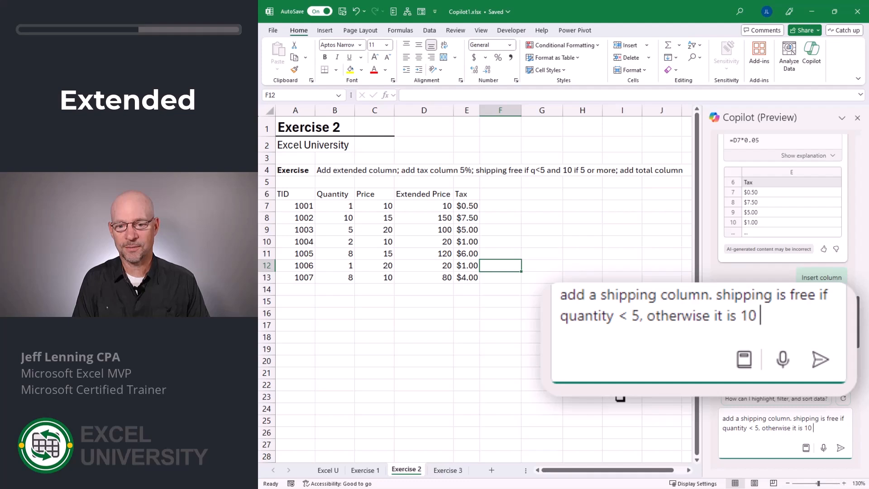
{"action": "type", "text": " flat"}
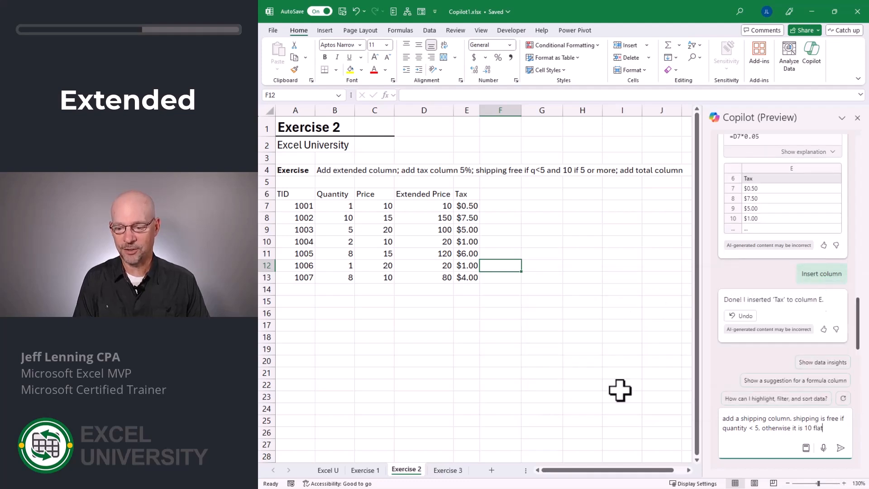
{"action": "key", "text": "Return"}
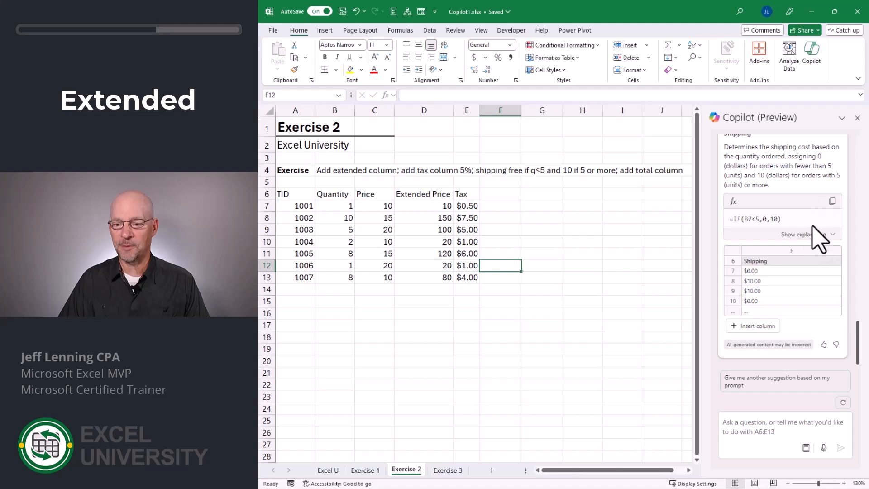
{"action": "left_click", "coordinate": [765, 326]}
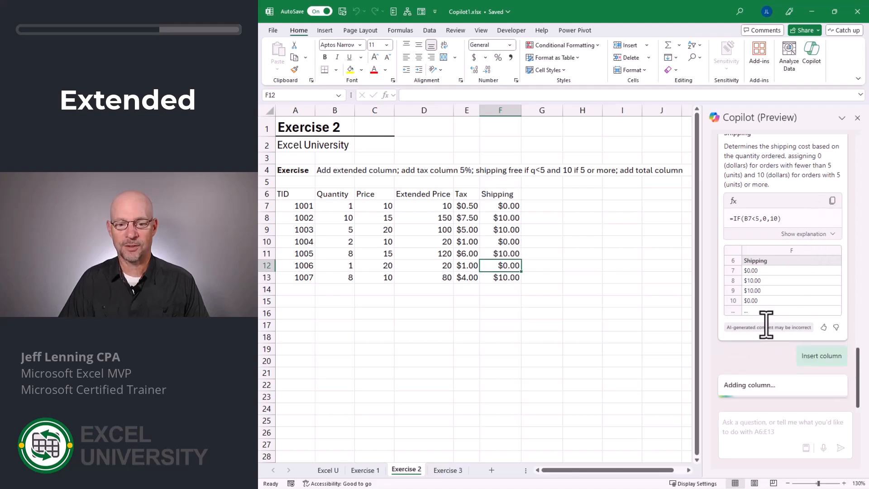
Step: Check the Shipping formulas in F7:F9 against the matching quantities in B7:B9
{"action": "left_click", "coordinate": [510, 206]}
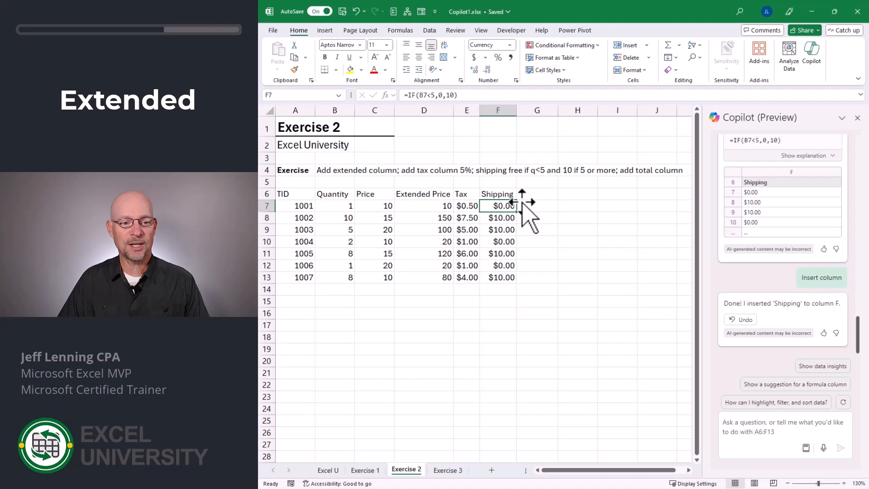
{"action": "left_click", "coordinate": [343, 205]}
{"action": "left_click", "coordinate": [500, 204]}
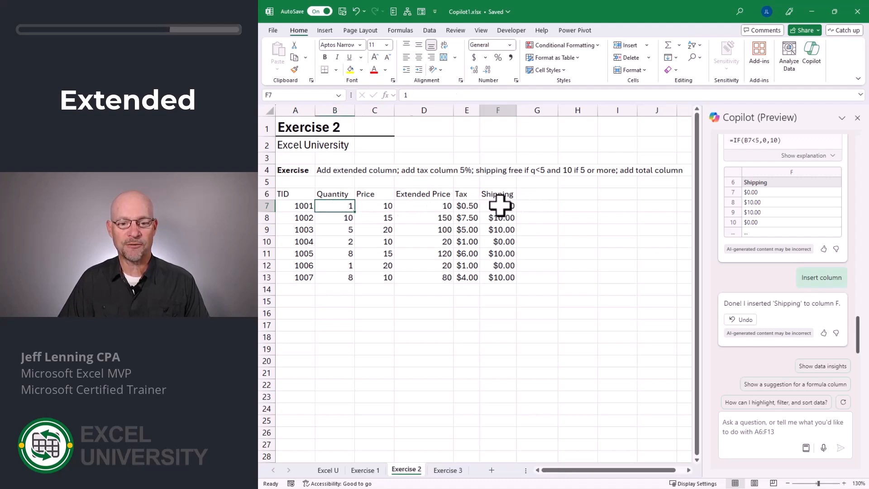
{"action": "left_click", "coordinate": [341, 218]}
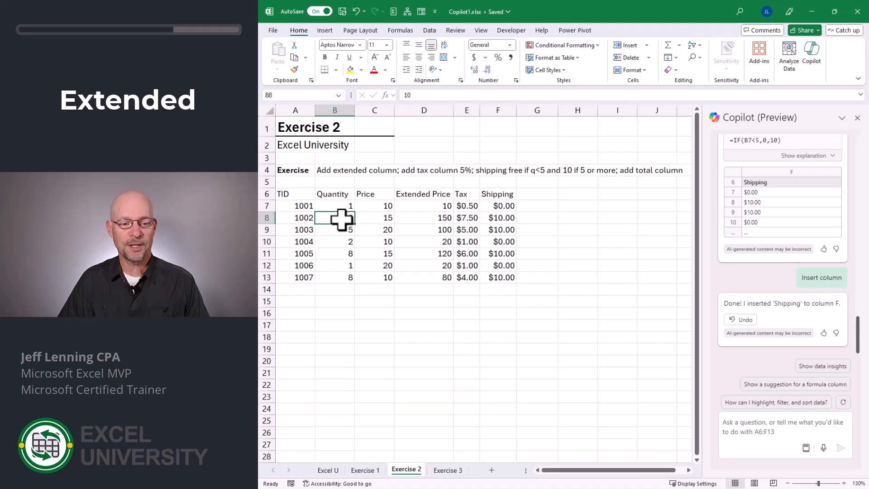
{"action": "left_click", "coordinate": [500, 218]}
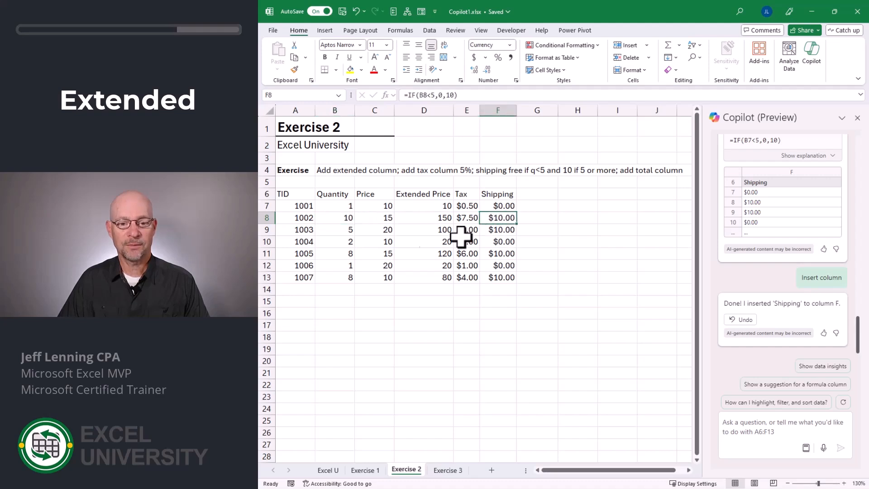
{"action": "left_click", "coordinate": [337, 230]}
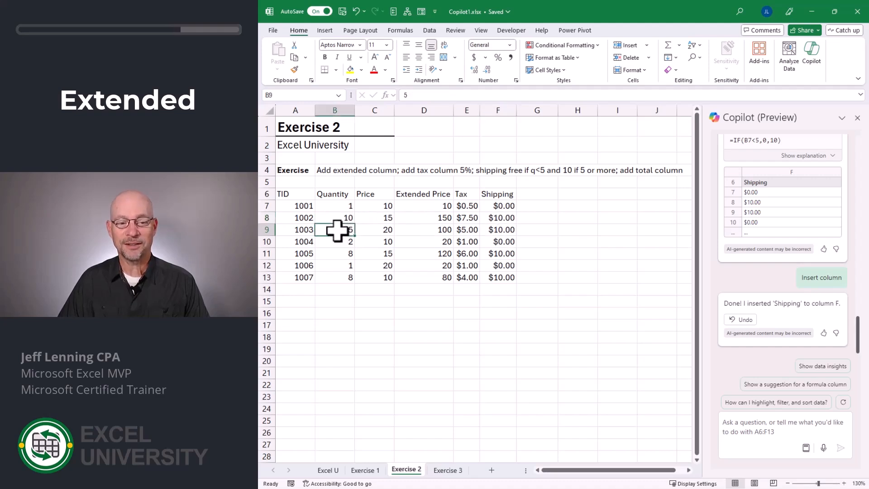
{"action": "left_click", "coordinate": [500, 230]}
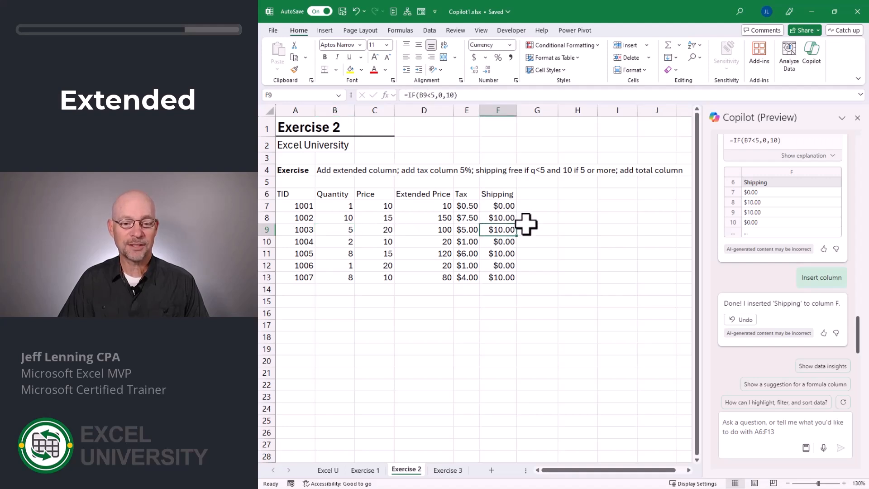
Step: Prompt Copilot to "add a total column" to the Exercise 2 data and insert the suggested Total column
{"action": "left_click", "coordinate": [504, 289]}
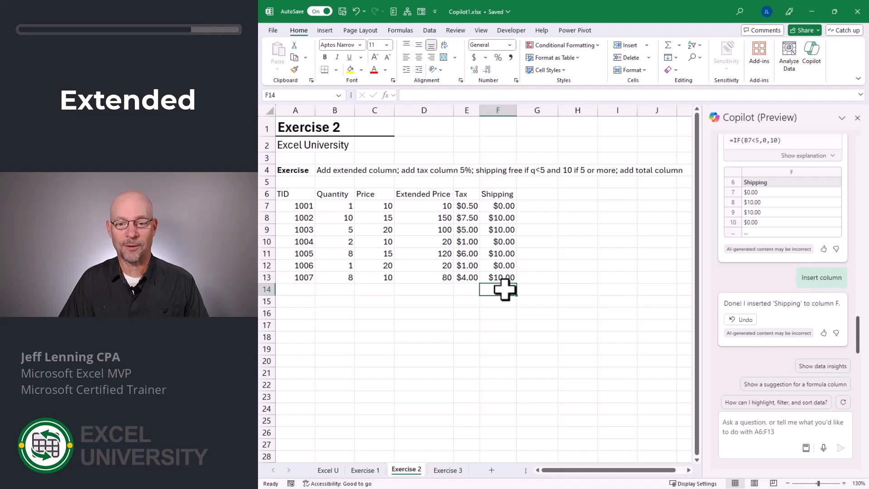
{"action": "type", "text": "add "}
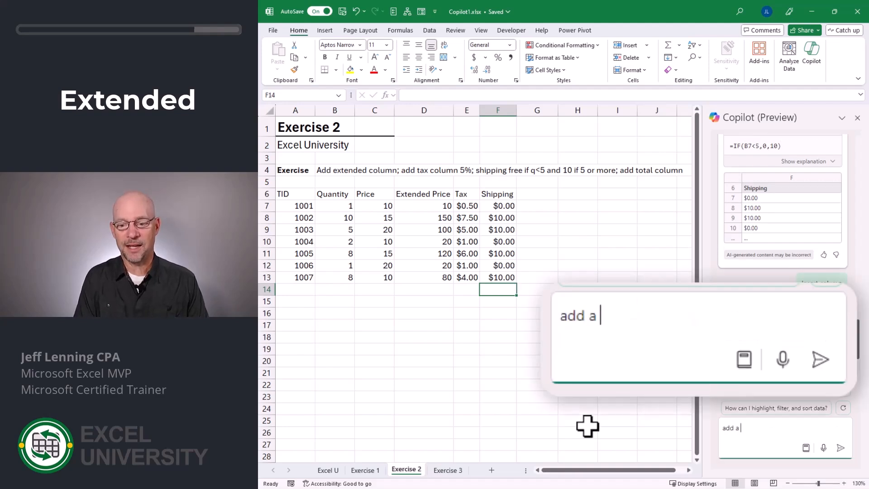
{"action": "type", "text": "a total column"}
{"action": "key", "text": "Return"}
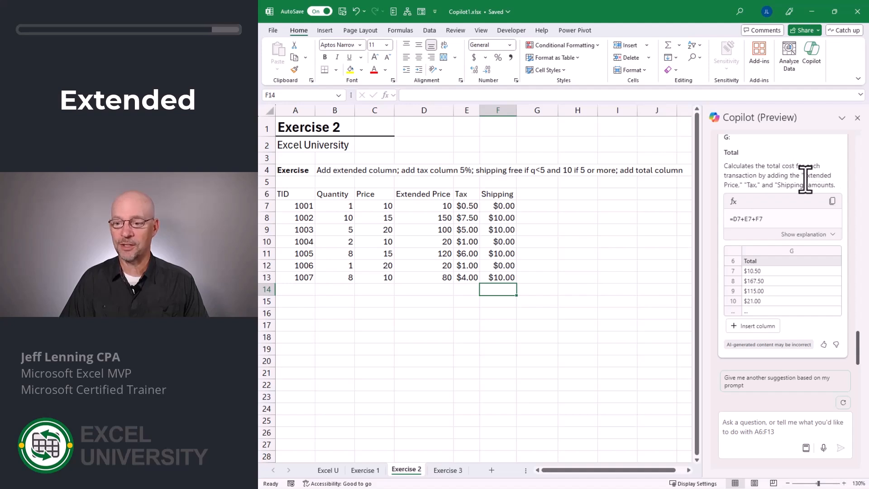
{"action": "left_click", "coordinate": [755, 326]}
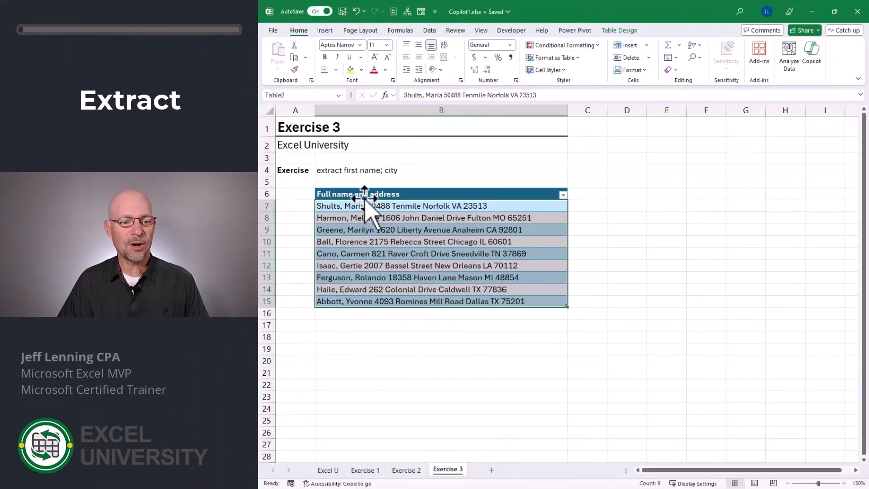
Step: With a cell of the Exercise 3 table selected, prompt Copilot to "extract first name" and insert the suggested First name column
{"action": "left_click", "coordinate": [361, 213]}
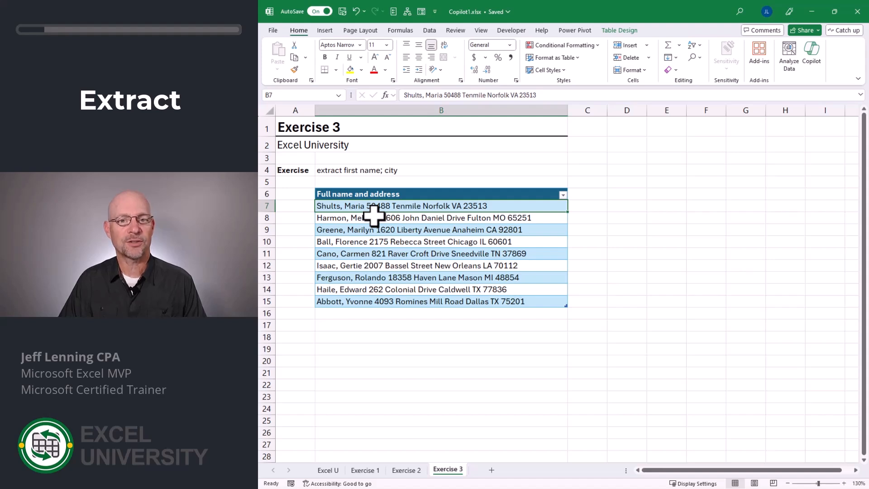
{"action": "left_click", "coordinate": [811, 59]}
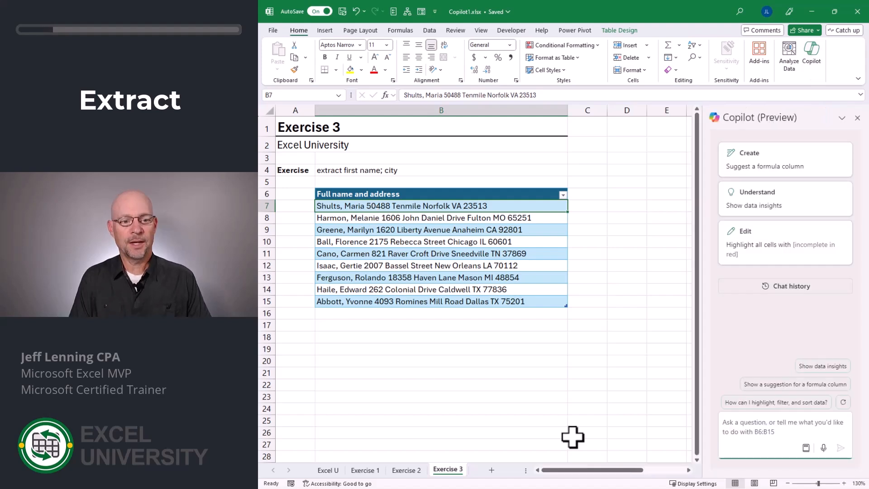
{"action": "type", "text": "extract first name"}
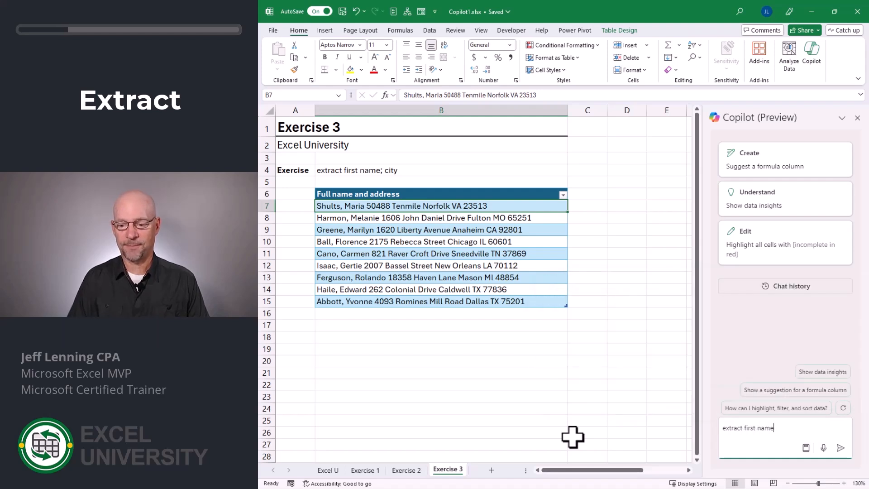
{"action": "key", "text": "Return"}
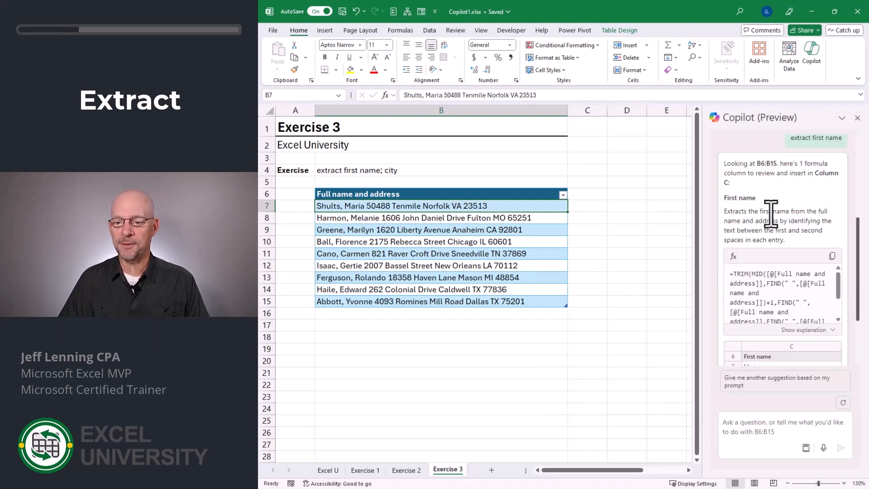
{"action": "scroll", "coordinate": [771, 212], "scroll_direction": "down", "scroll_amount": 2}
{"action": "scroll", "coordinate": [815, 271], "scroll_direction": "down", "scroll_amount": 2}
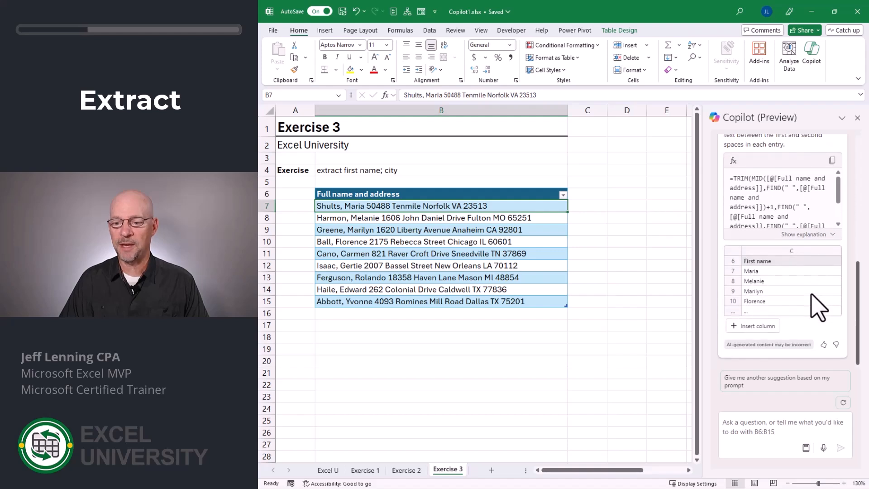
{"action": "left_click", "coordinate": [759, 331]}
{"action": "left_click", "coordinate": [759, 327]}
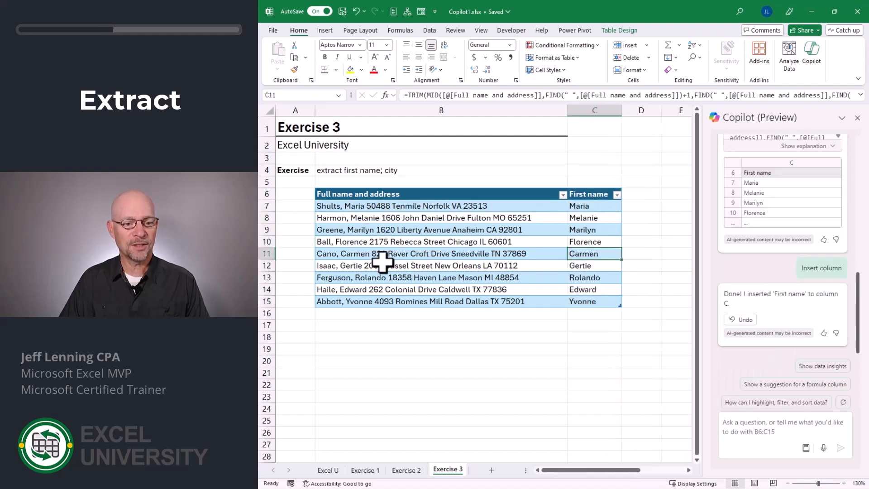
Step: Prompt Copilot to "add a city column" to the Exercise 3 table and insert the suggested City column
{"action": "type", "text": "a"}
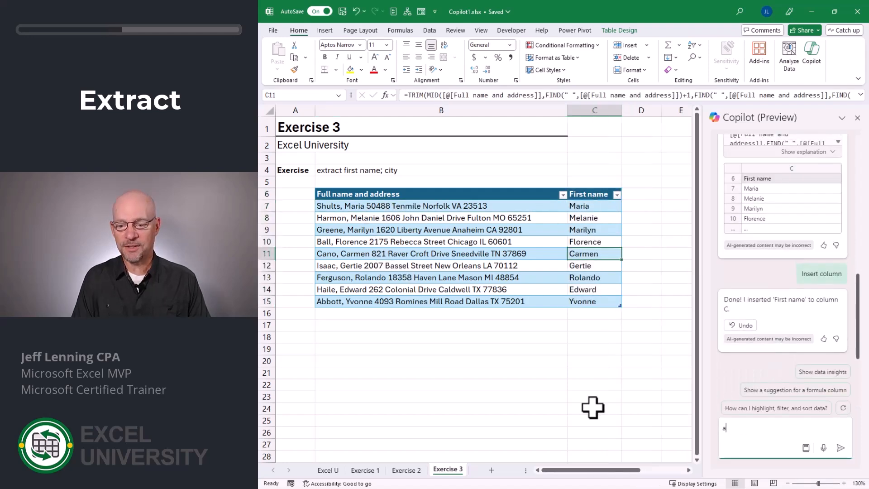
{"action": "type", "text": "dd a city colum"}
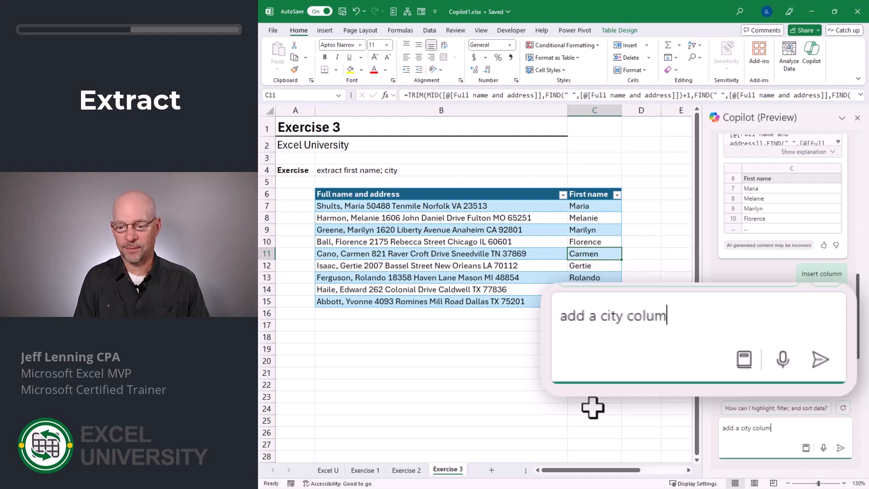
{"action": "type", "text": "n"}
{"action": "key", "text": "Return"}
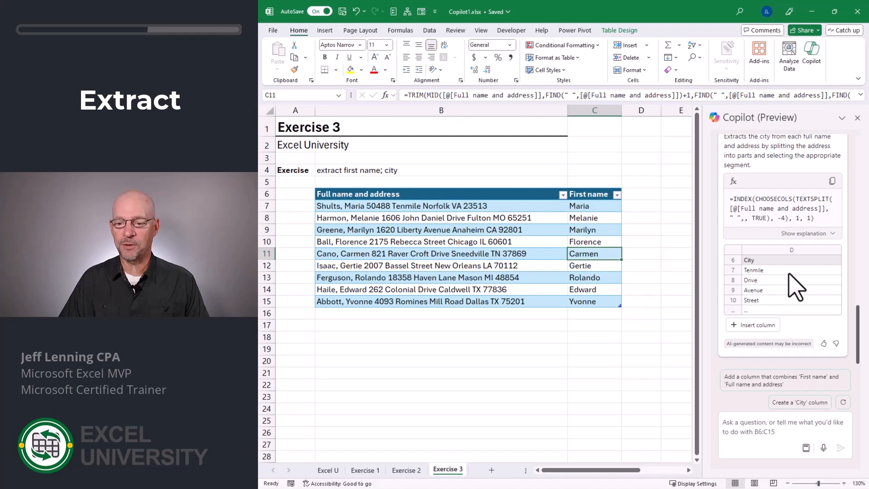
{"action": "left_click", "coordinate": [767, 327]}
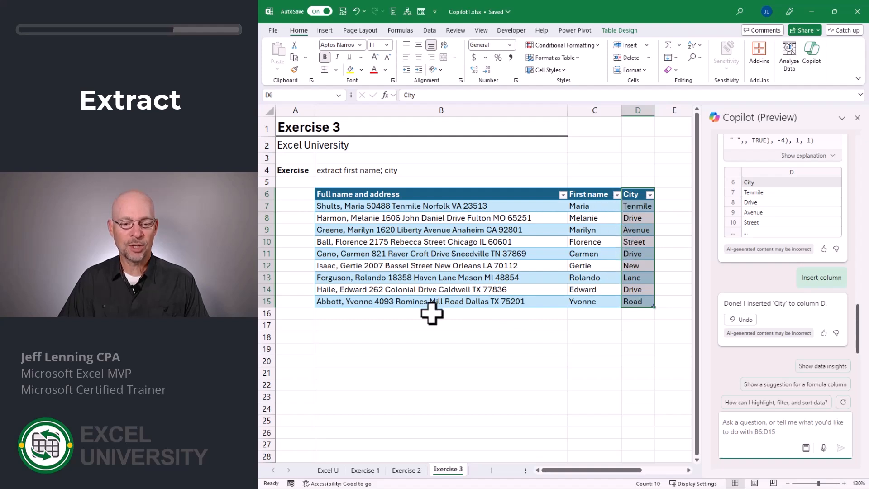
{"action": "left_click_drag", "start_coordinate": [431, 313], "coordinate": [430, 354]}
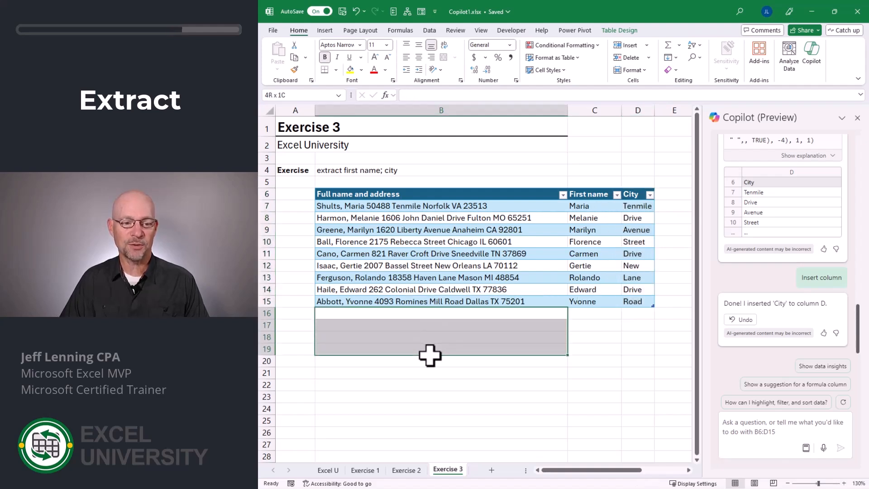
{"action": "left_click_drag", "start_coordinate": [589, 315], "coordinate": [608, 313]}
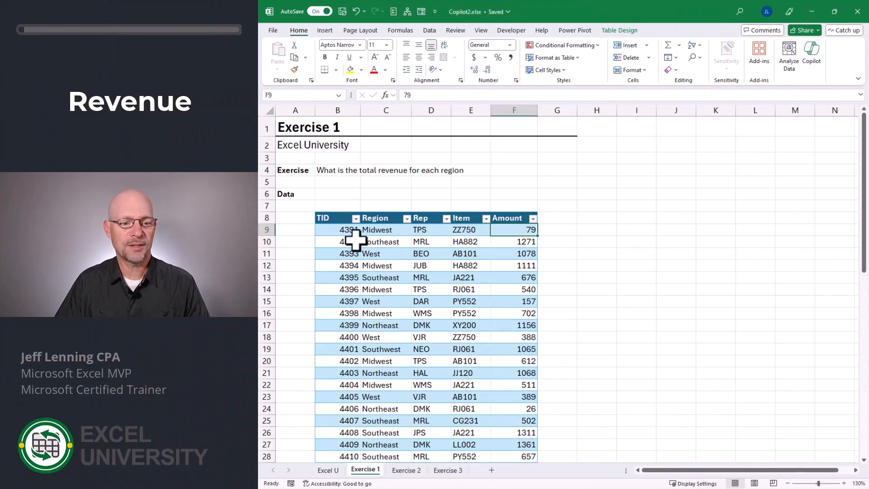
Step: In Copilot2.xlsx, review the TID, Region, Rep, Item and Amount columns of the Exercise 1 table
{"action": "left_click_drag", "start_coordinate": [340, 230], "coordinate": [341, 294]}
{"action": "left_click_drag", "start_coordinate": [369, 229], "coordinate": [373, 277]}
{"action": "left_click_drag", "start_coordinate": [417, 230], "coordinate": [430, 277]}
{"action": "left_click_drag", "start_coordinate": [458, 229], "coordinate": [471, 277]}
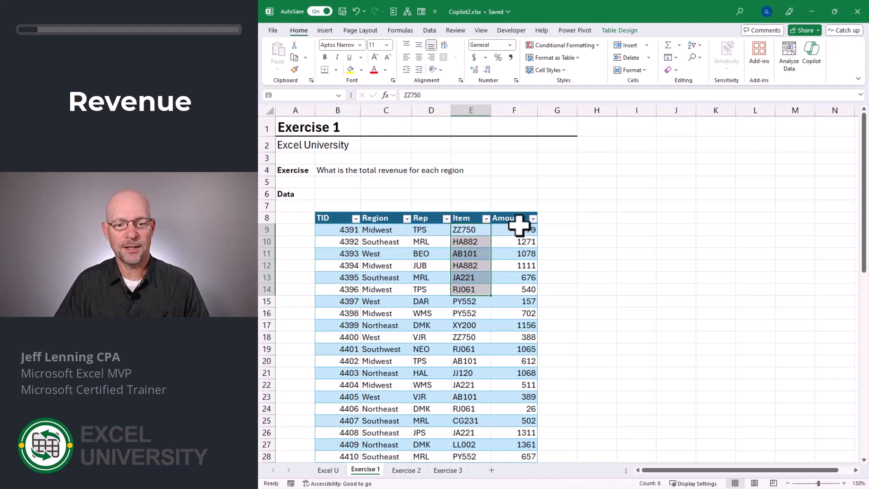
{"action": "left_click_drag", "start_coordinate": [519, 230], "coordinate": [503, 276]}
{"action": "left_click", "coordinate": [464, 229]}
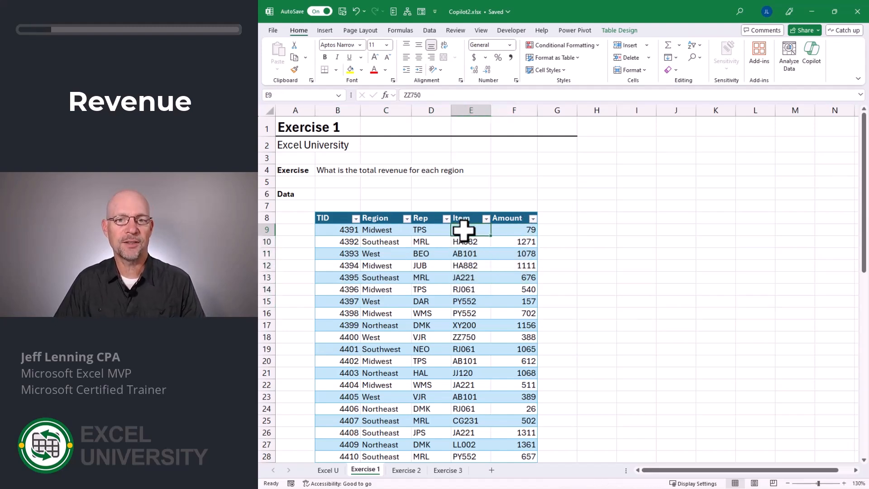
Step: Open Copilot for the Exercise 1 table and look through its ready-made Understand prompts
{"action": "left_click", "coordinate": [812, 57]}
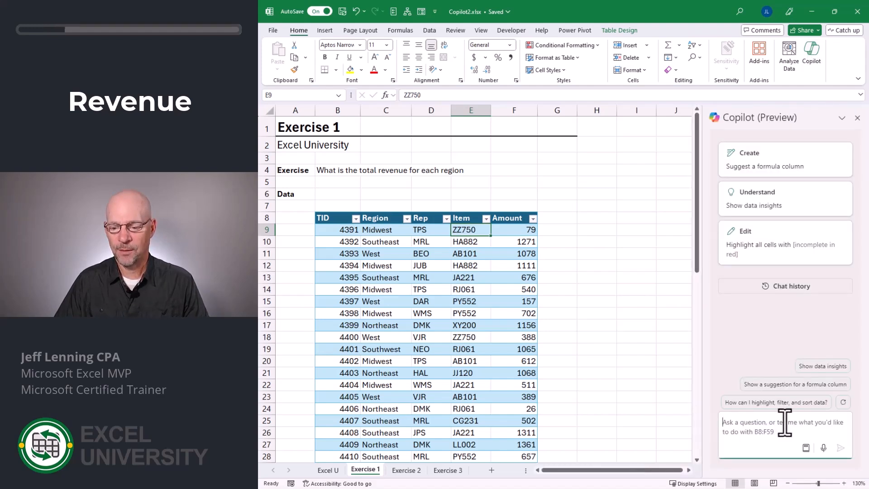
{"action": "left_click", "coordinate": [806, 448]}
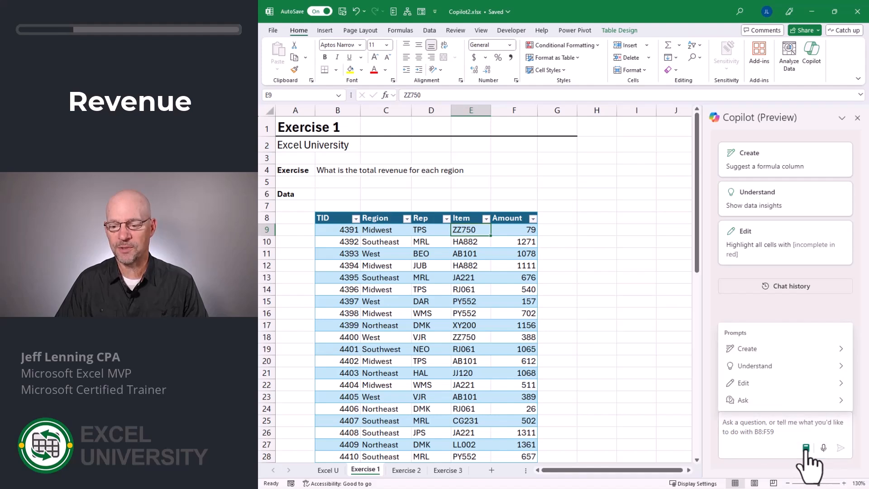
{"action": "left_click", "coordinate": [790, 367]}
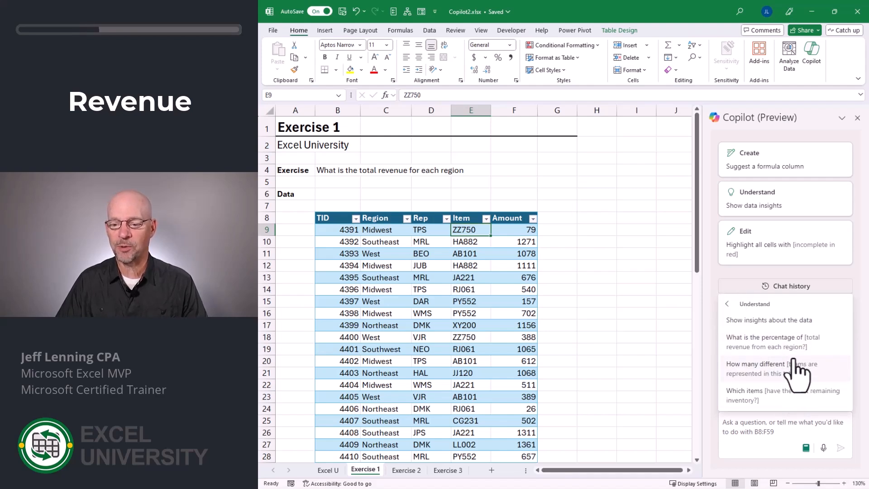
{"action": "left_click", "coordinate": [728, 304]}
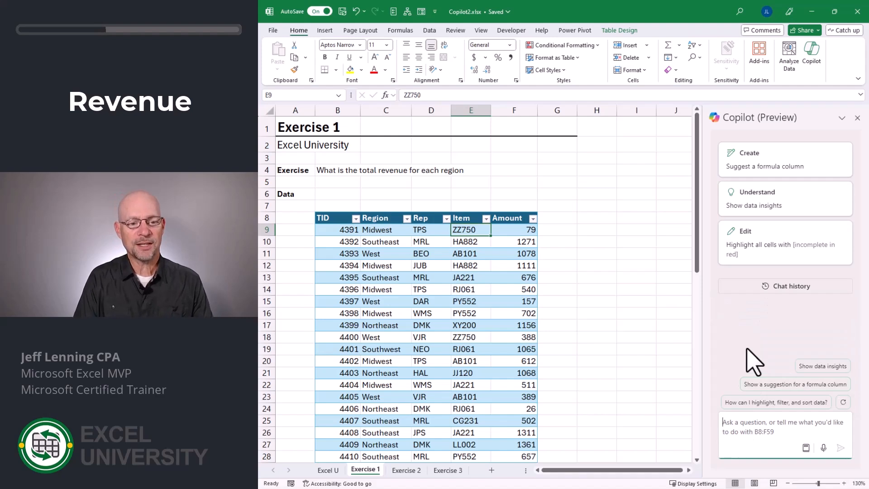
Step: Ask Copilot "what is the total revenue for each region" and add the resulting Amount by Region analysis to a new sheet
{"action": "type", "text": "what is the total revenue for each region"}
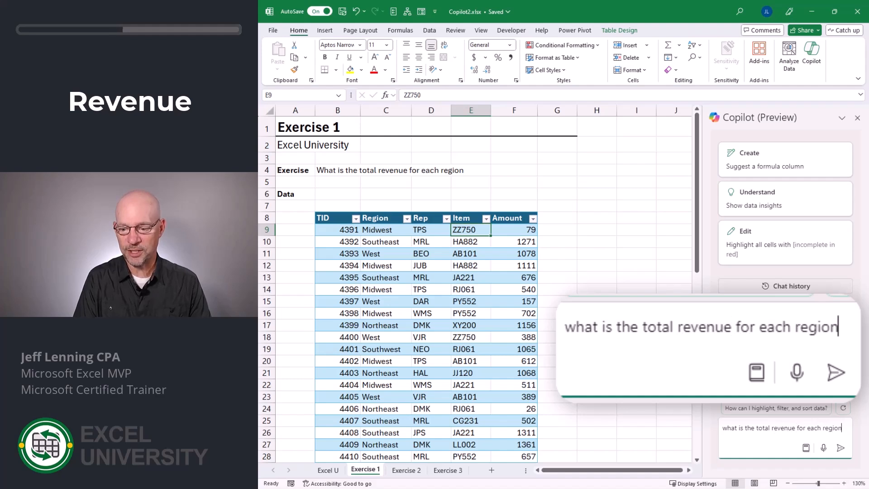
{"action": "key", "text": "Return"}
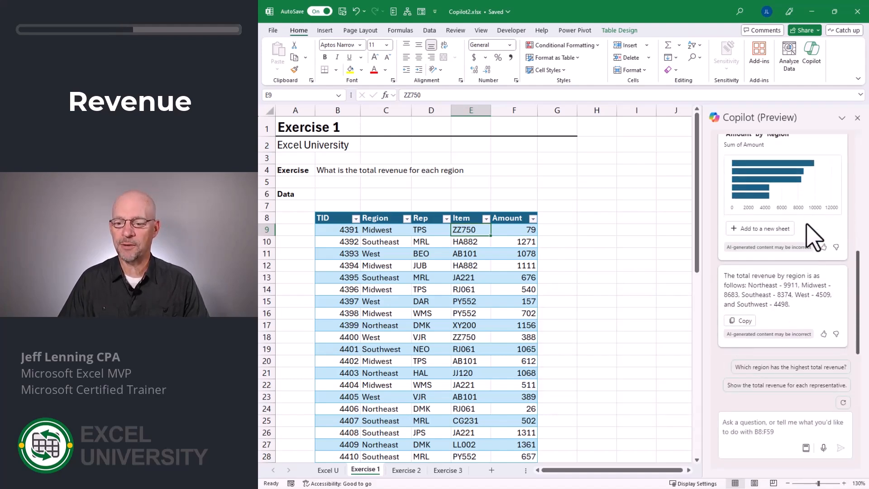
{"action": "scroll", "coordinate": [768, 324], "scroll_direction": "up", "scroll_amount": 1}
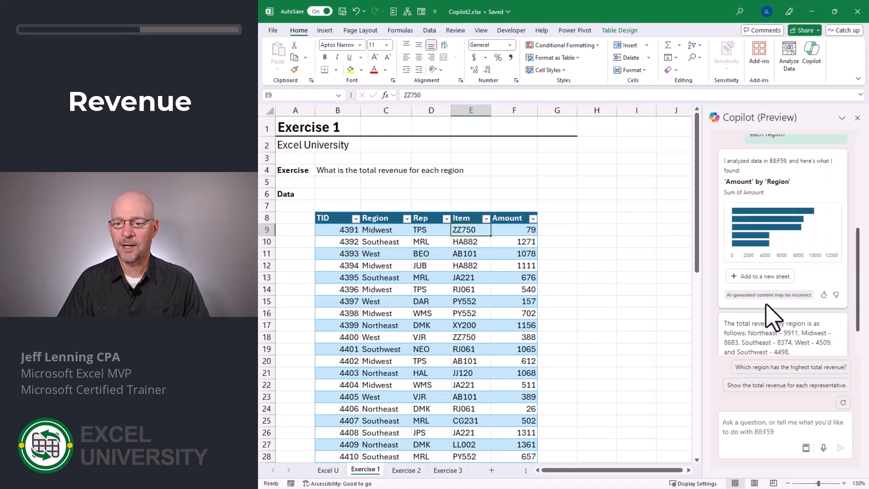
{"action": "left_click", "coordinate": [753, 277]}
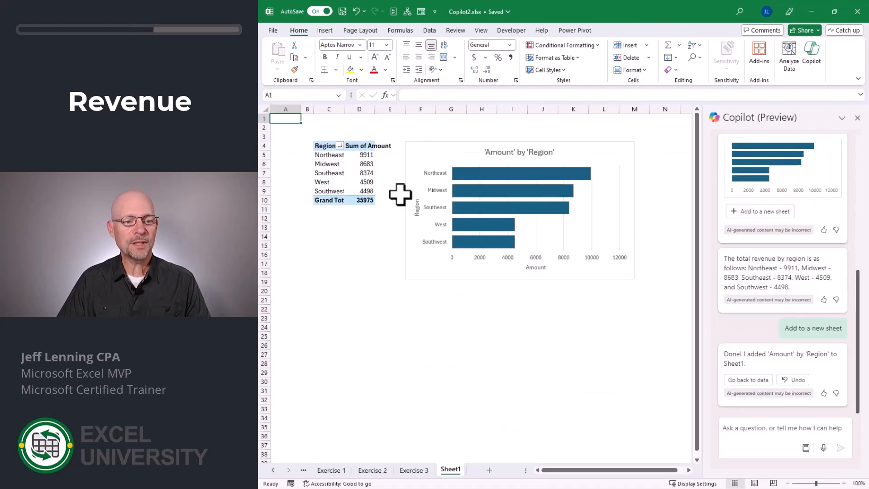
Step: Examine the region PivotTable and its PivotChart on the new sheet, including their field layouts
{"action": "left_click_drag", "start_coordinate": [328, 155], "coordinate": [360, 193]}
{"action": "left_click", "coordinate": [433, 154]}
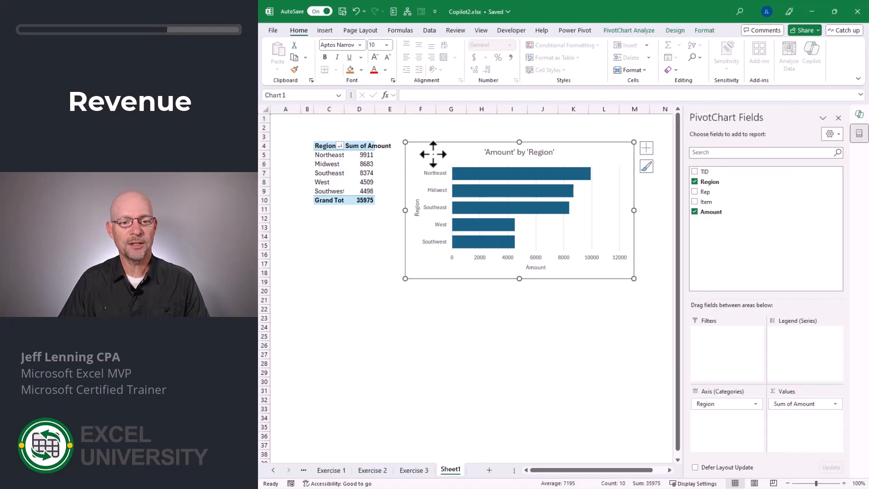
{"action": "left_click", "coordinate": [332, 157]}
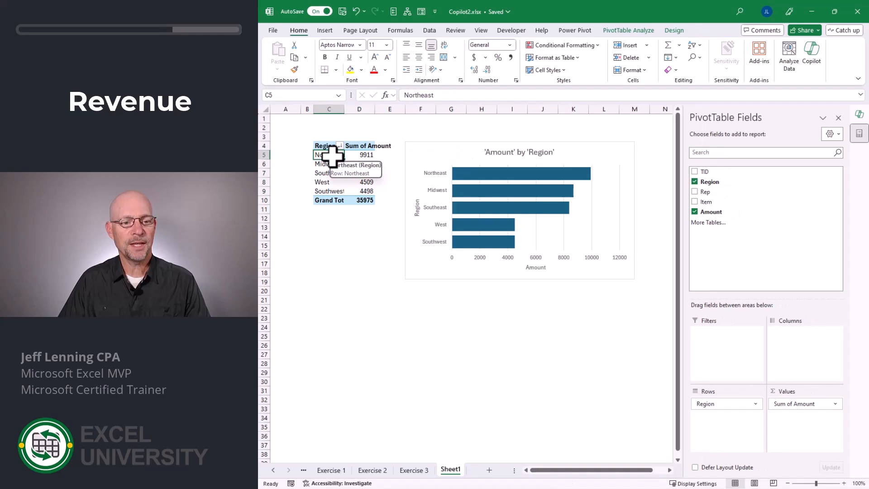
{"action": "left_click", "coordinate": [334, 219]}
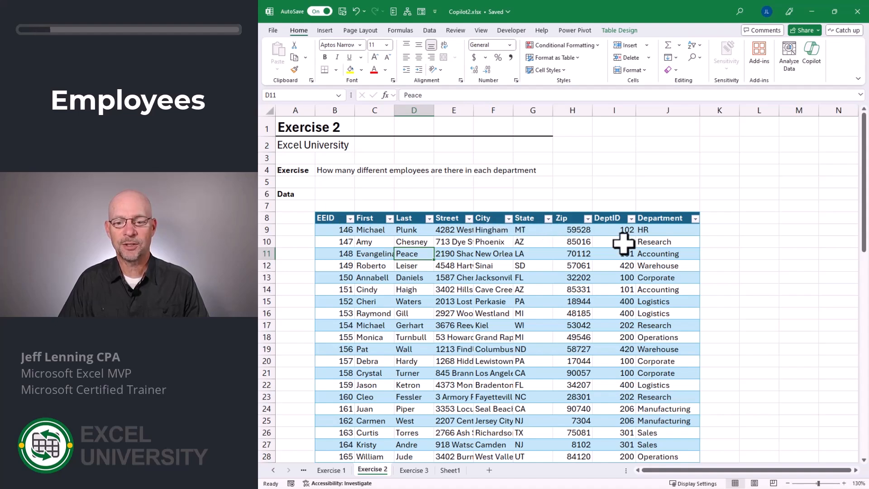
Step: For the Exercise 2 employee table, ask Copilot "how many different employees are there in each department" and review the answer
{"action": "left_click", "coordinate": [498, 232]}
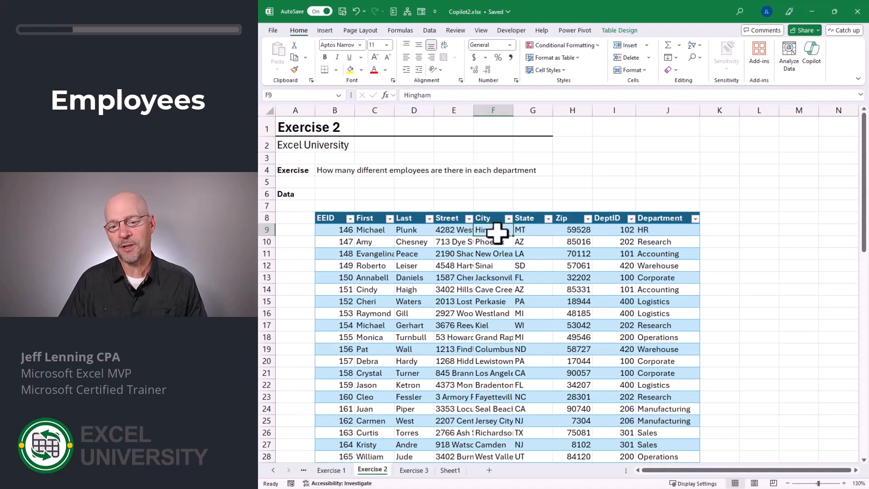
{"action": "left_click", "coordinate": [813, 55]}
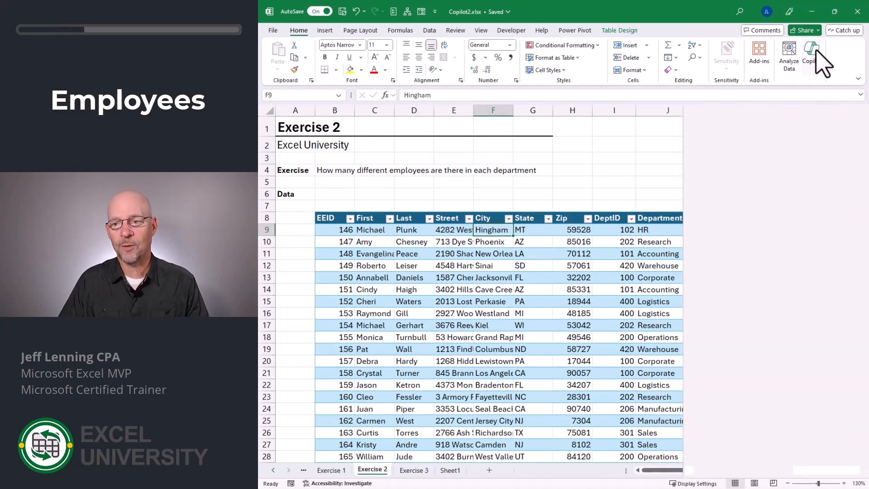
{"action": "type", "text": "how many different employee"}
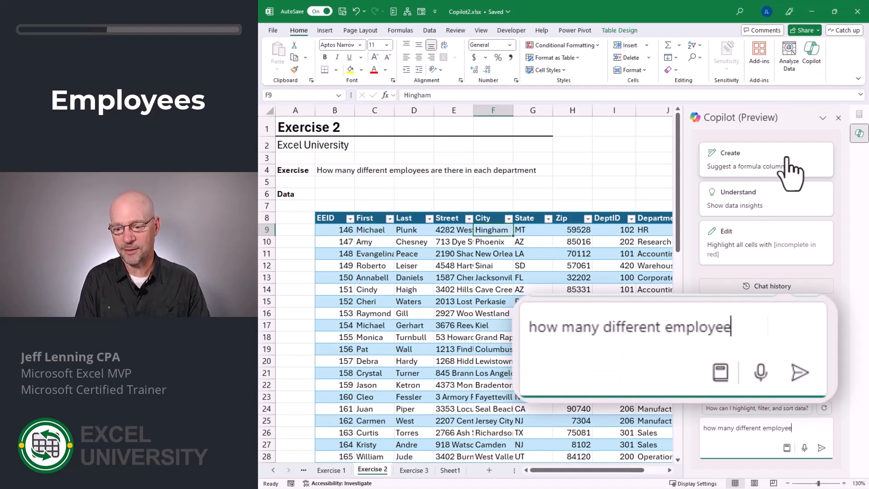
{"action": "type", "text": "s are there in each d"}
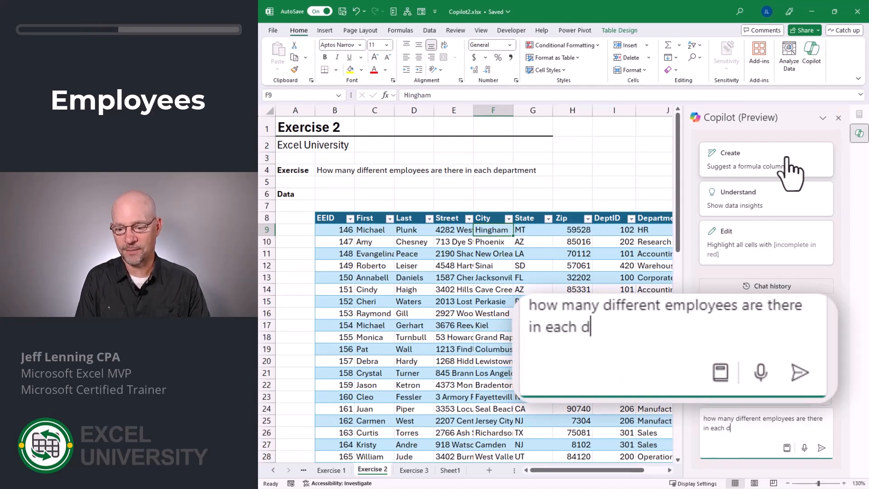
{"action": "type", "text": "epartment"}
{"action": "key", "text": "Return"}
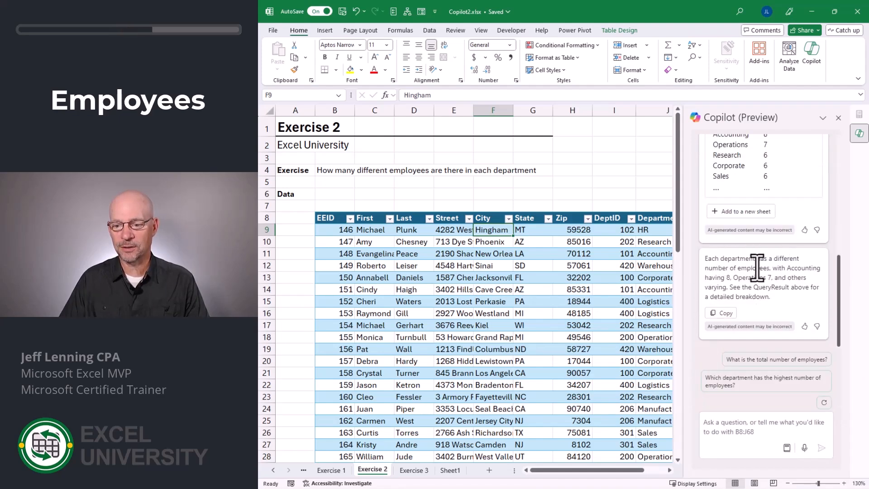
{"action": "scroll", "coordinate": [779, 280], "scroll_direction": "up", "scroll_amount": 2}
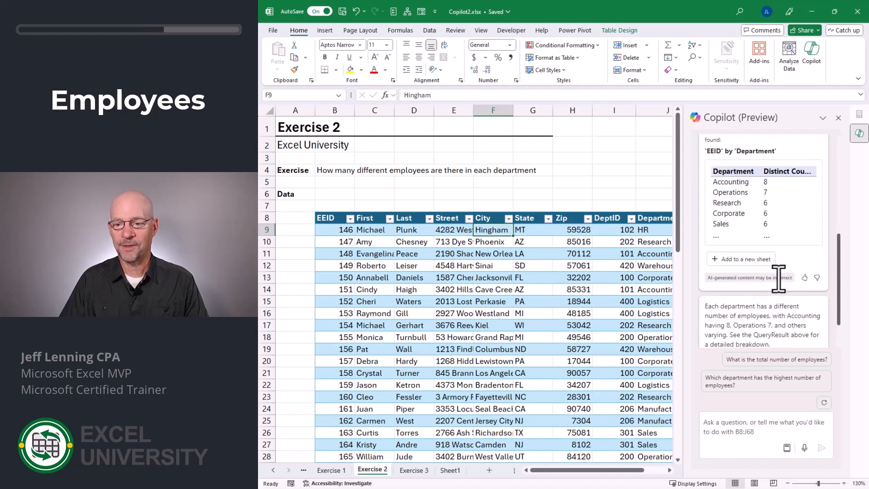
Step: Add Copilot's distinct employee count by department to a new sheet
{"action": "left_click", "coordinate": [741, 260]}
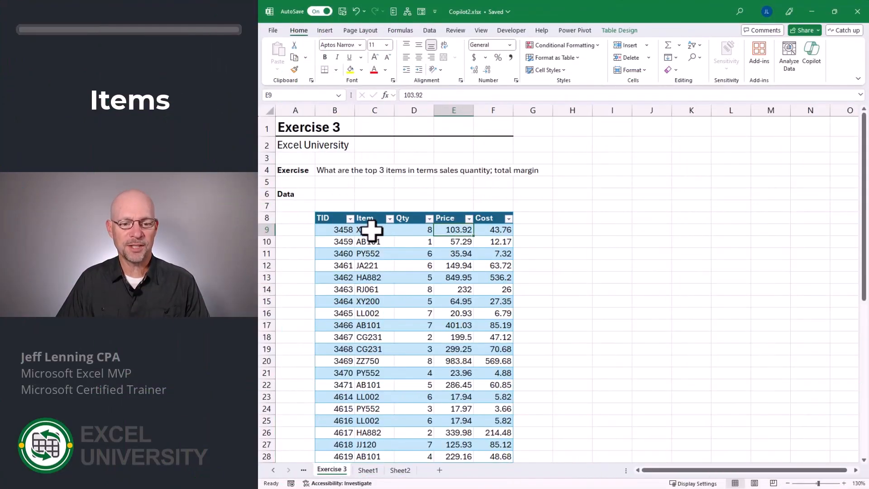
Step: Look over the TID, Item, Qty, Price and Cost columns of the Exercise 3 table
{"action": "left_click_drag", "start_coordinate": [340, 230], "coordinate": [344, 298]}
{"action": "left_click_drag", "start_coordinate": [371, 232], "coordinate": [374, 290]}
{"action": "left_click_drag", "start_coordinate": [410, 231], "coordinate": [412, 289]}
{"action": "left_click_drag", "start_coordinate": [449, 229], "coordinate": [456, 277]}
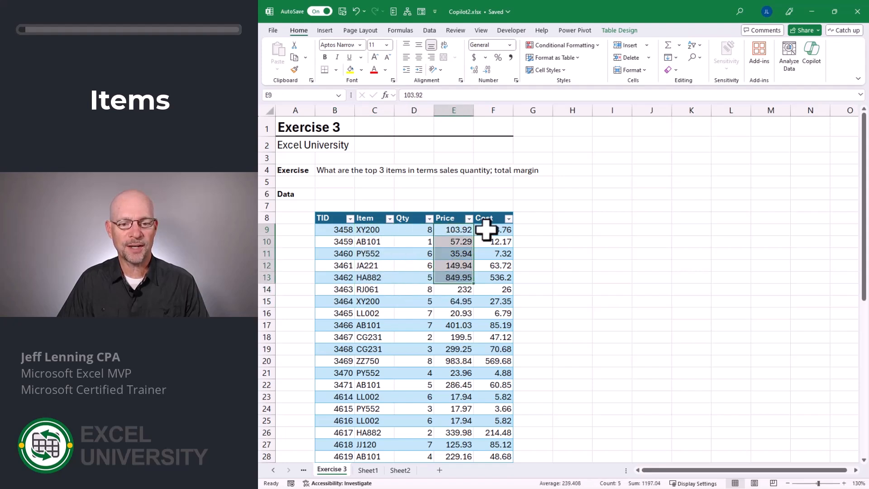
{"action": "left_click_drag", "start_coordinate": [486, 230], "coordinate": [493, 257]}
{"action": "left_click", "coordinate": [398, 232]}
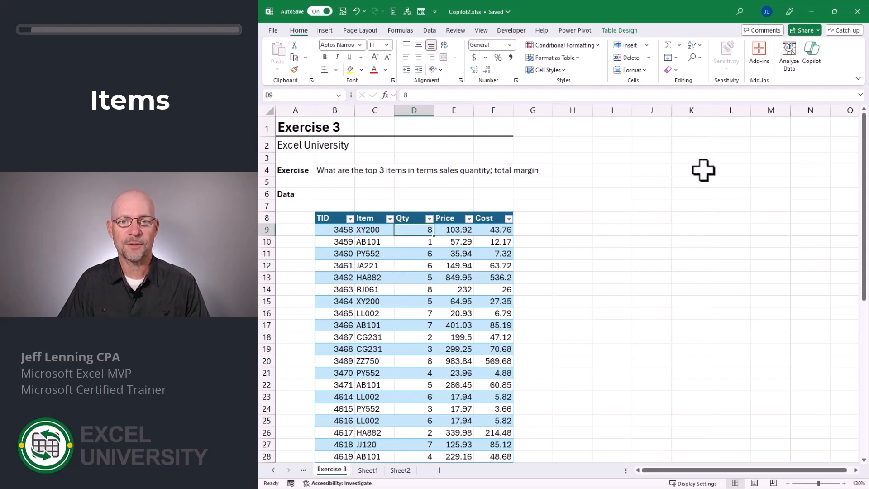
Step: Ask Copilot "what are the top 3 items in terms of sales quantity" and add the resulting analysis to a new sheet
{"action": "left_click", "coordinate": [811, 58]}
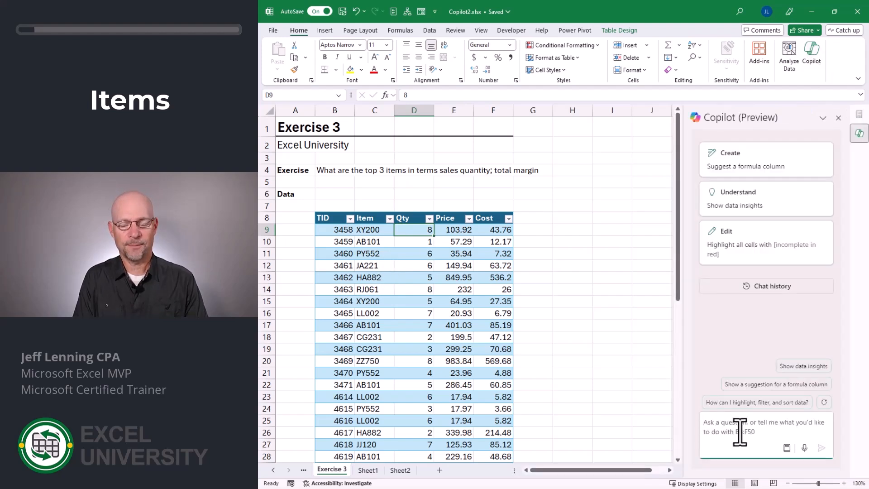
{"action": "type", "text": "what"}
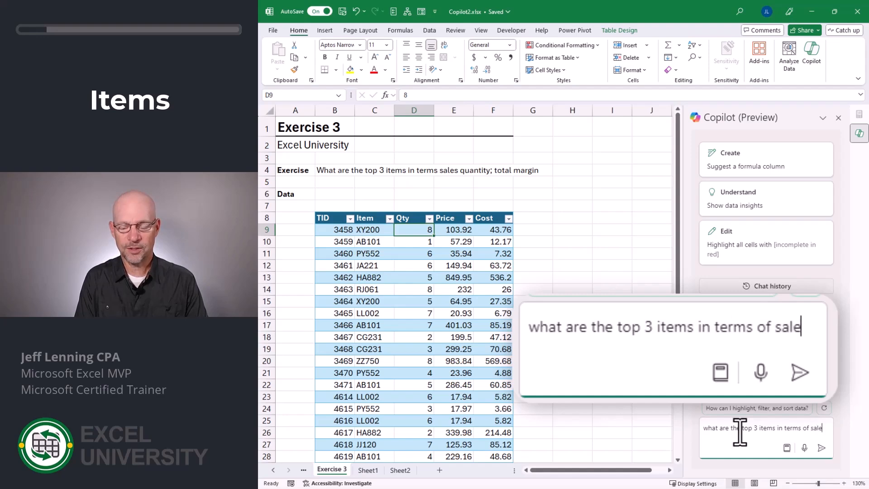
{"action": "type", "text": "s quantity"}
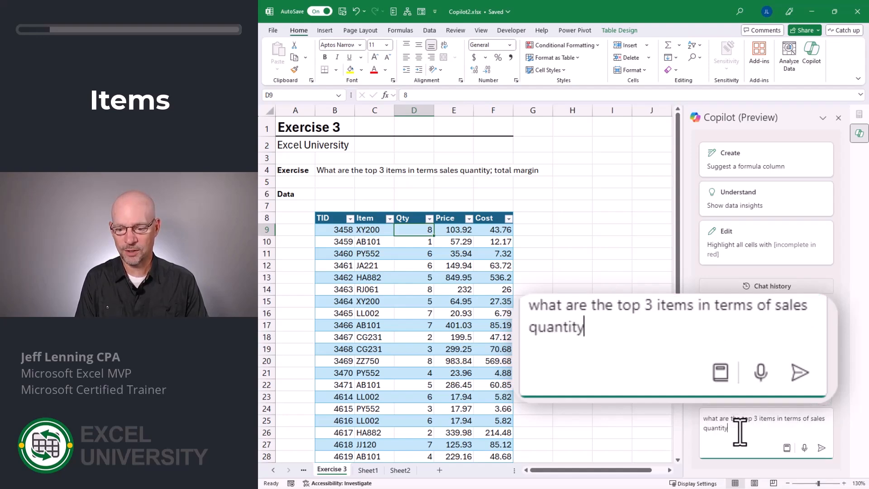
{"action": "key", "text": "Return"}
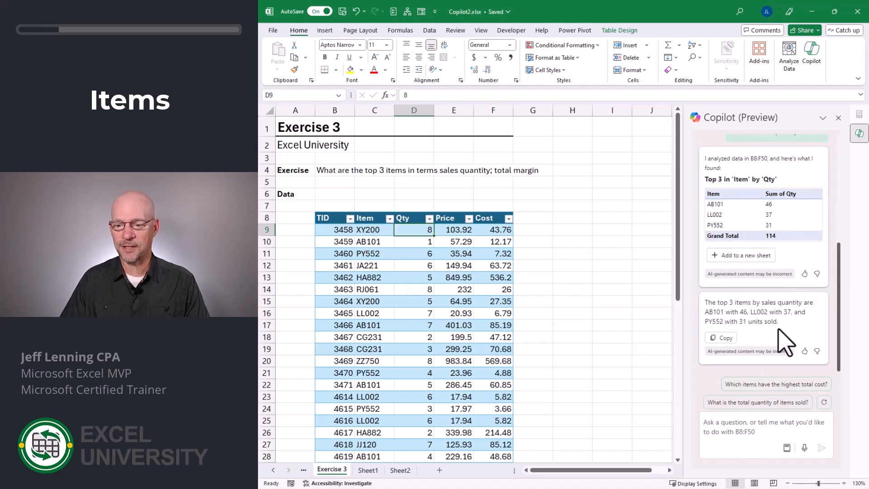
{"action": "left_click", "coordinate": [741, 255]}
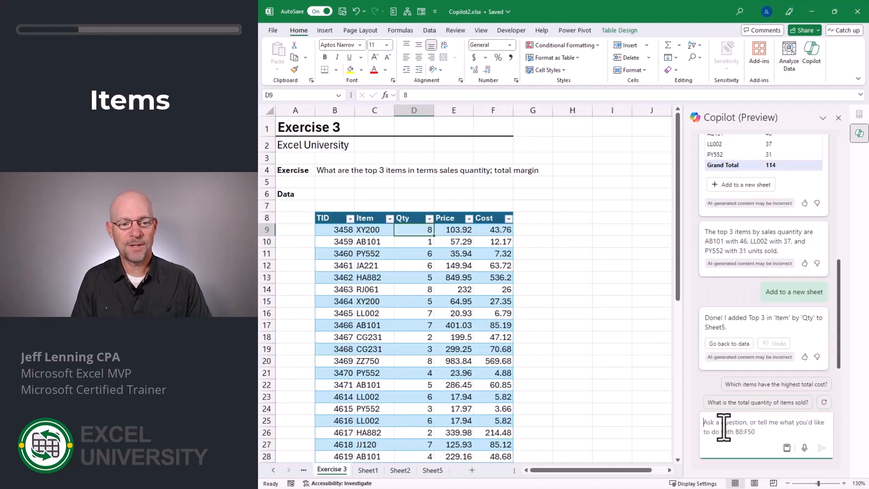
Step: Ask Copilot "what are the top 3 items in terms of margin" for the Exercise 3 table
{"action": "type", "text": "what are the top 3 items in terms o"}
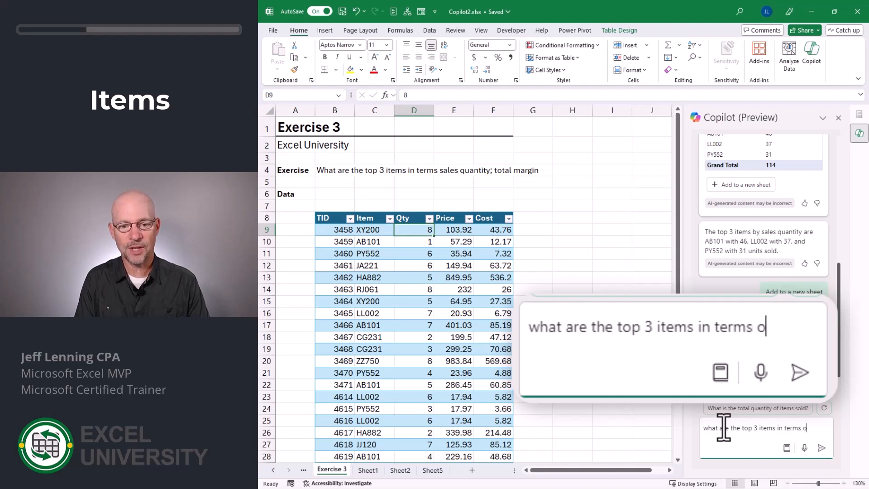
{"action": "type", "text": "n"}
{"action": "key", "text": "Return"}
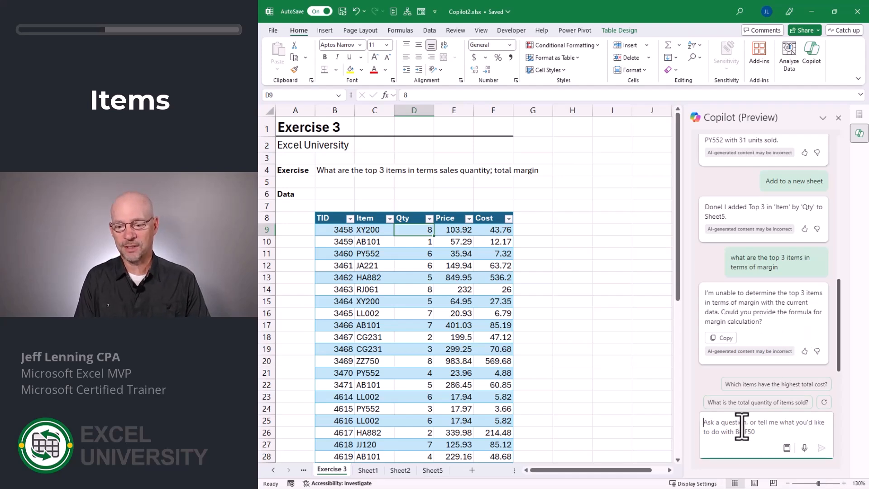
Step: Ask Copilot to "add a margin column" to the Exercise 3 table
{"action": "type", "text": "add a margin"}
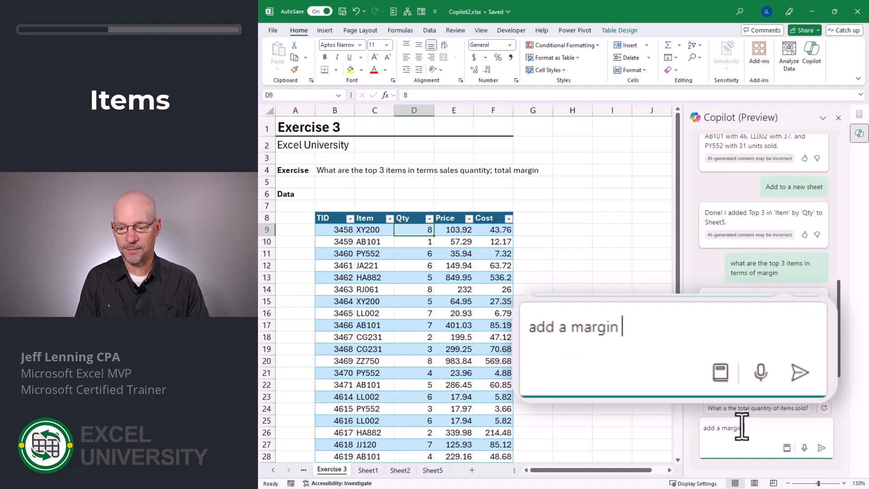
{"action": "type", "text": " column"}
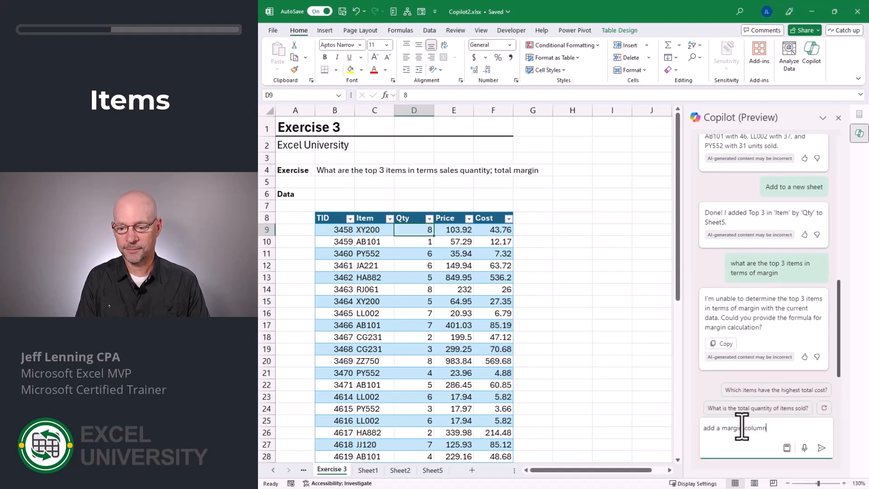
{"action": "key", "text": "Return"}
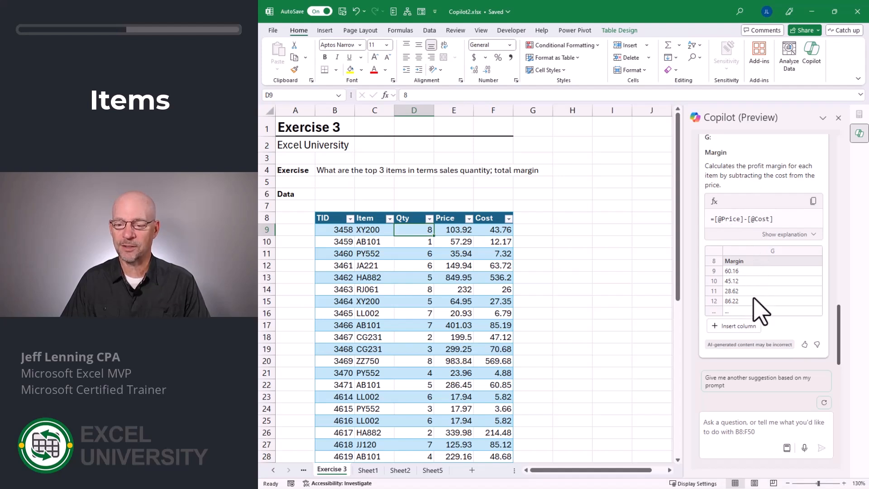
Step: Tell Copilot "the margin needs to be the total margin for the transaction" and insert the suggested Total Margin column into the table
{"action": "left_click", "coordinate": [750, 424]}
{"action": "type", "text": "the margin needs to be the total margi"}
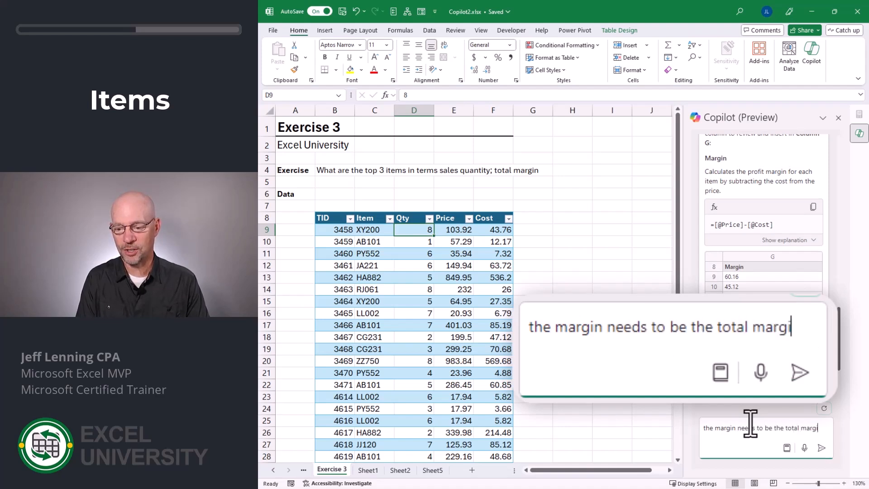
{"action": "type", "text": "n for the"}
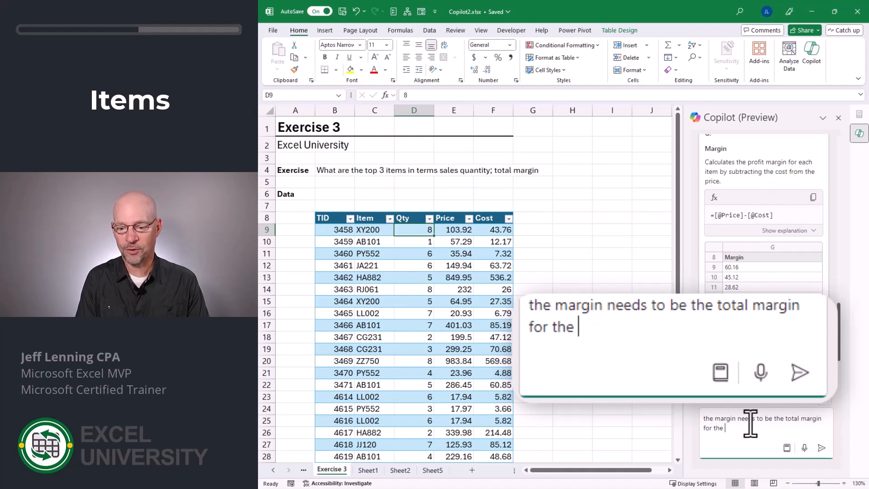
{"action": "type", "text": " transaction"}
{"action": "key", "text": "Return"}
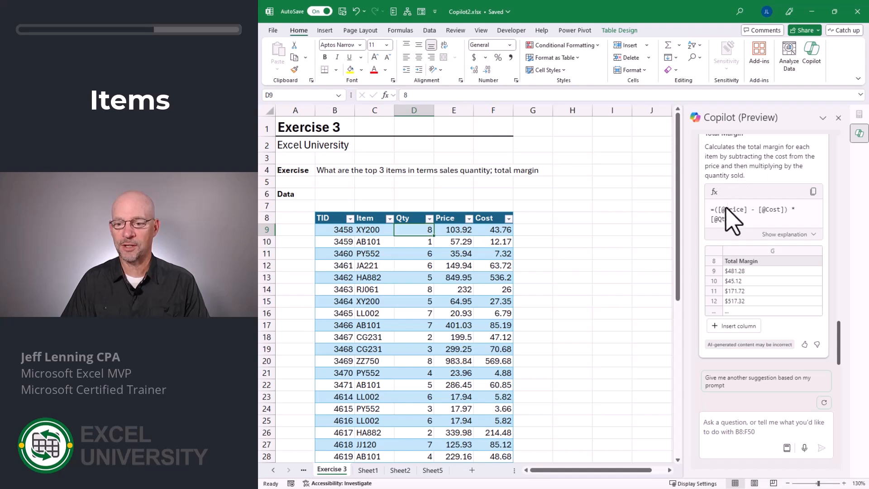
{"action": "left_click", "coordinate": [744, 328]}
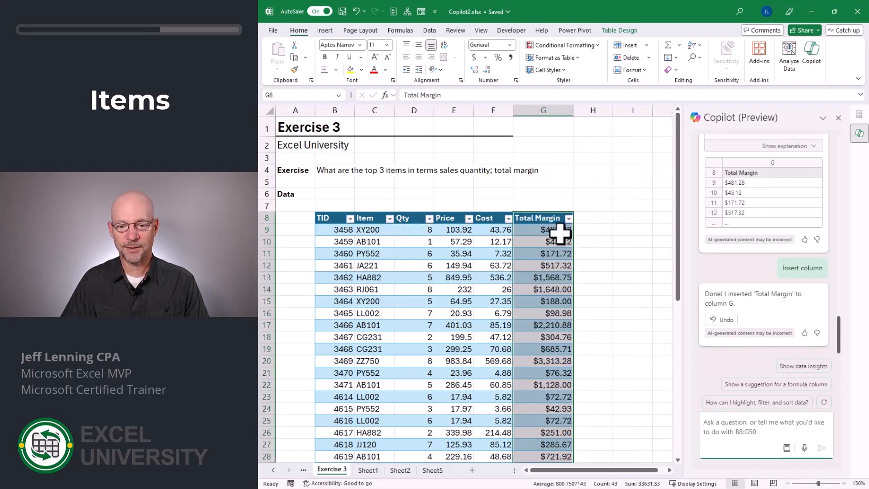
Step: Ask Copilot "what are the top 3 items in terms of total margin" and add the resulting analysis to a new sheet
{"action": "left_click", "coordinate": [562, 230]}
{"action": "type", "text": "what are the top 3 items in terms of"}
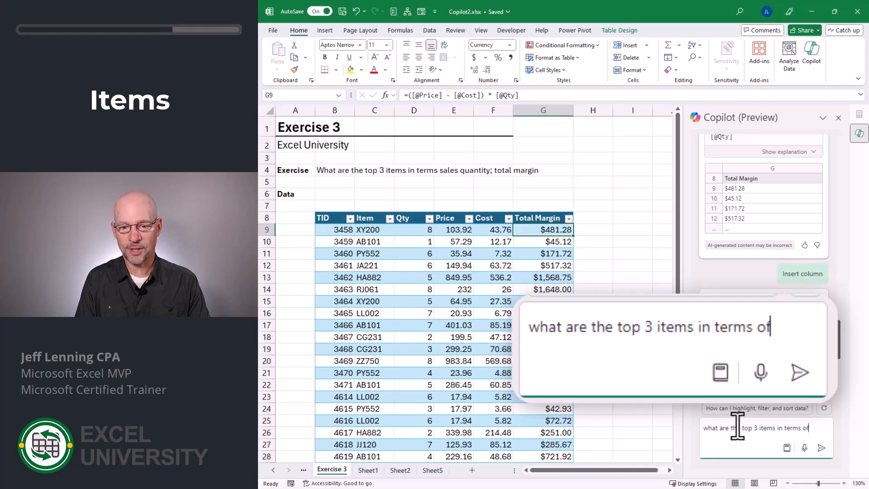
{"action": "type", "text": "al margin"}
{"action": "key", "text": "Return"}
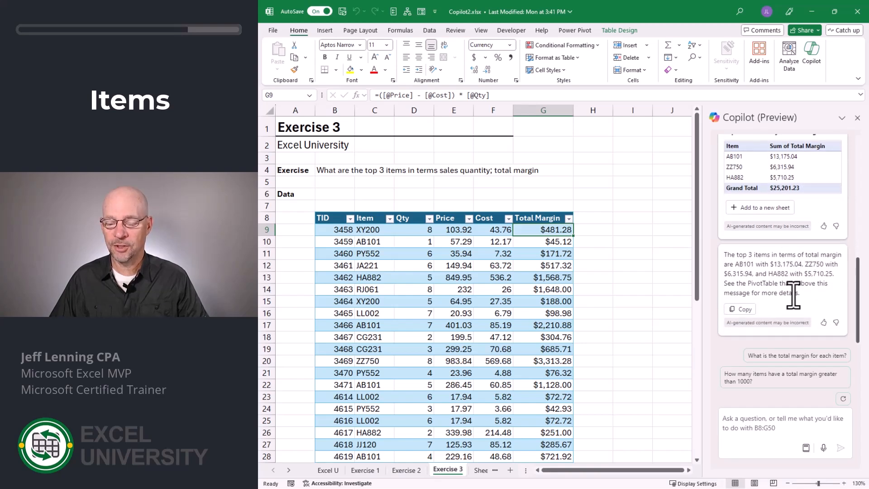
{"action": "scroll", "coordinate": [794, 298], "scroll_direction": "up", "scroll_amount": 1}
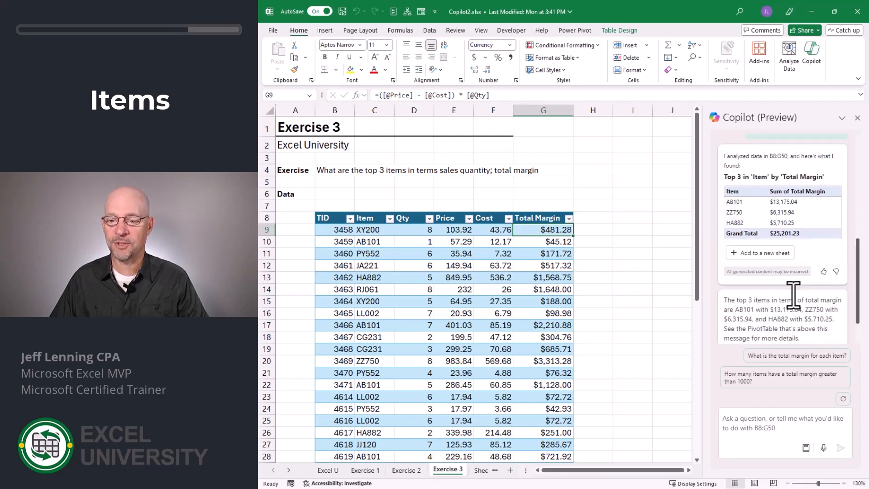
{"action": "left_click", "coordinate": [773, 256]}
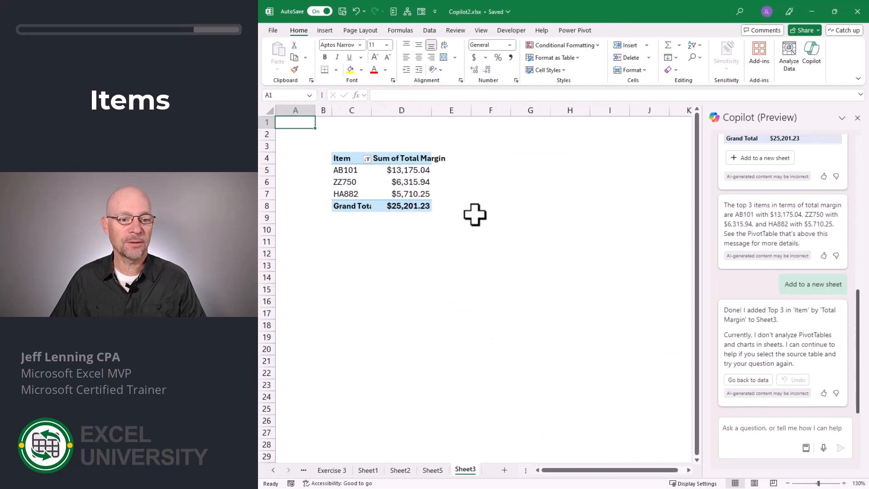
Step: Examine the Top 10 value filter on the Item field of the total margin PivotTable, leaving its settings as they are
{"action": "scroll", "coordinate": [475, 214], "scroll_direction": "up", "scroll_amount": 1, "text": "ctrl"}
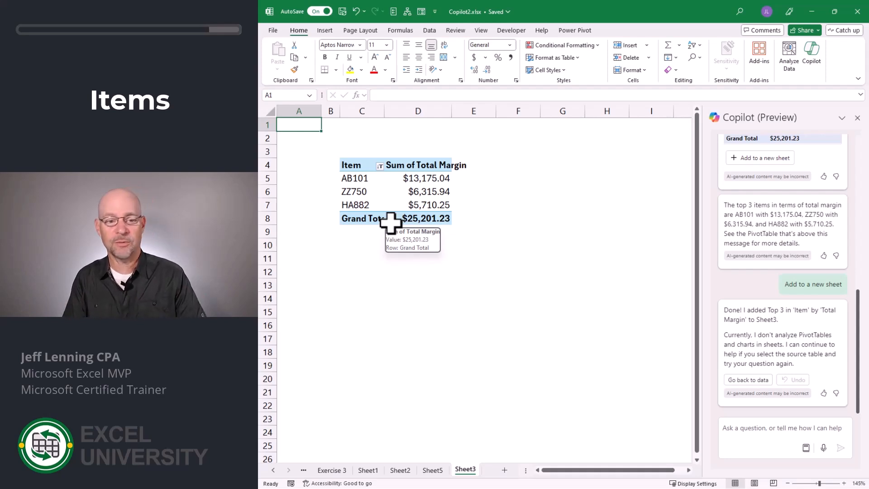
{"action": "left_click", "coordinate": [380, 166]}
{"action": "mouse_move", "coordinate": [366, 251]}
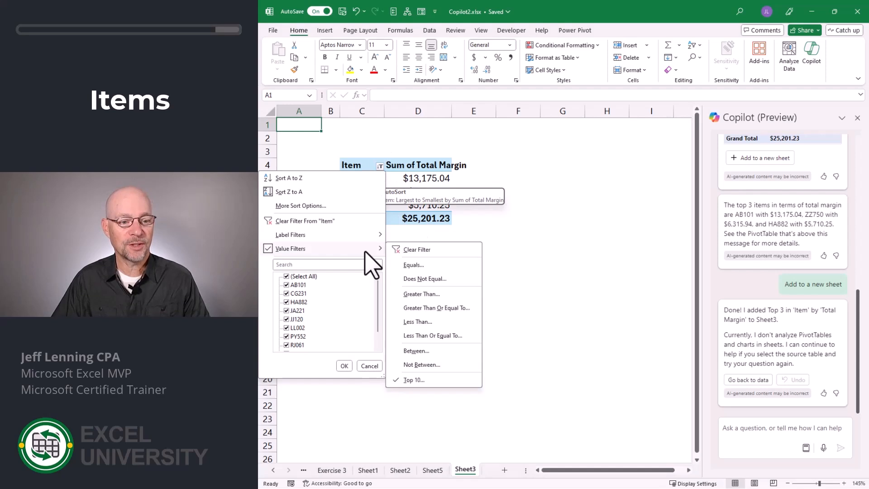
{"action": "left_click", "coordinate": [426, 381]}
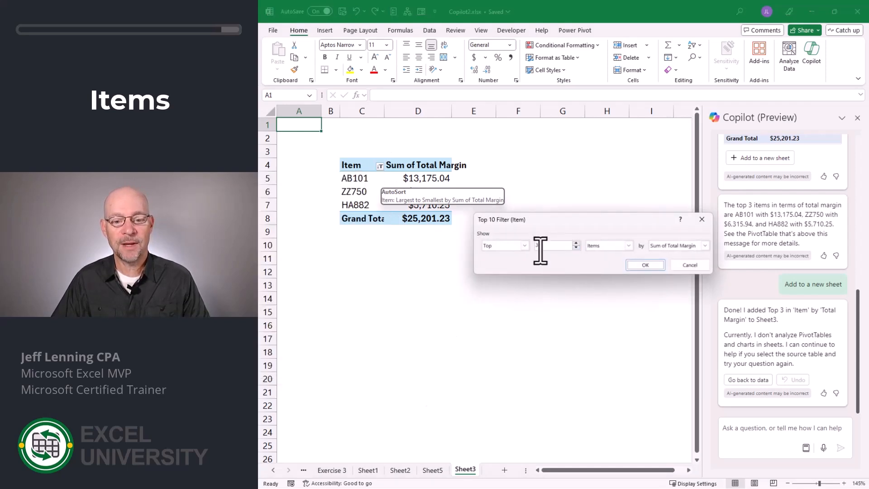
{"action": "left_click", "coordinate": [644, 266]}
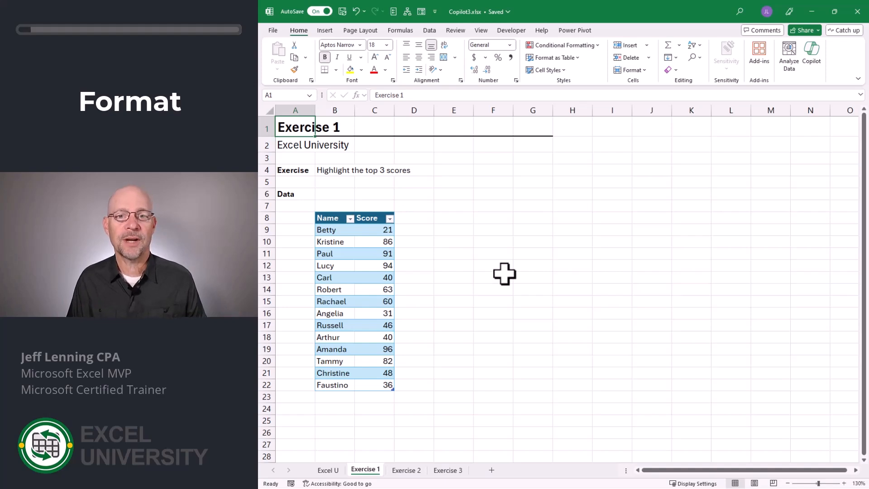
Step: Open Copilot for the Exercise 1 score table in Copilot3.xlsx and look through its ready-made Edit prompts
{"action": "left_click", "coordinate": [813, 61]}
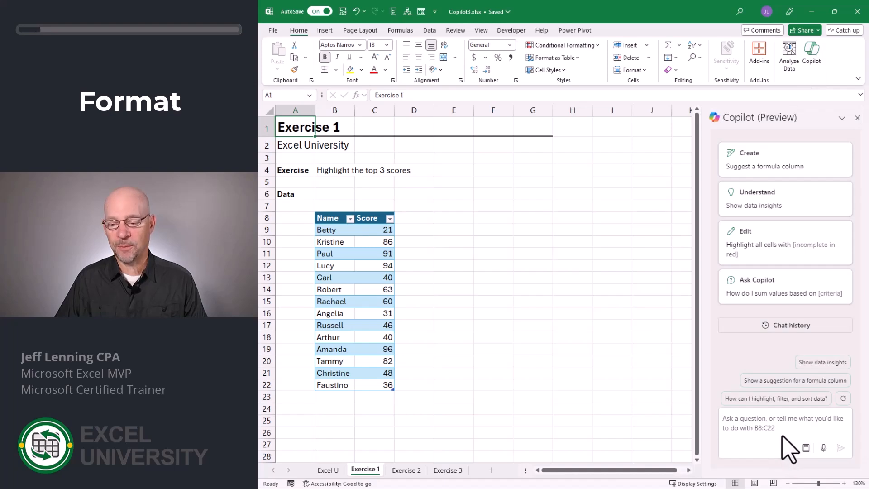
{"action": "left_click", "coordinate": [806, 448]}
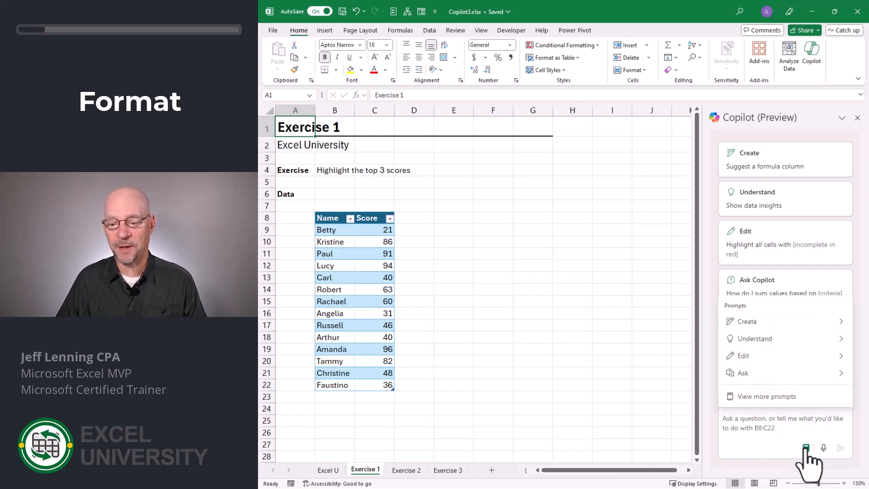
{"action": "left_click", "coordinate": [799, 357]}
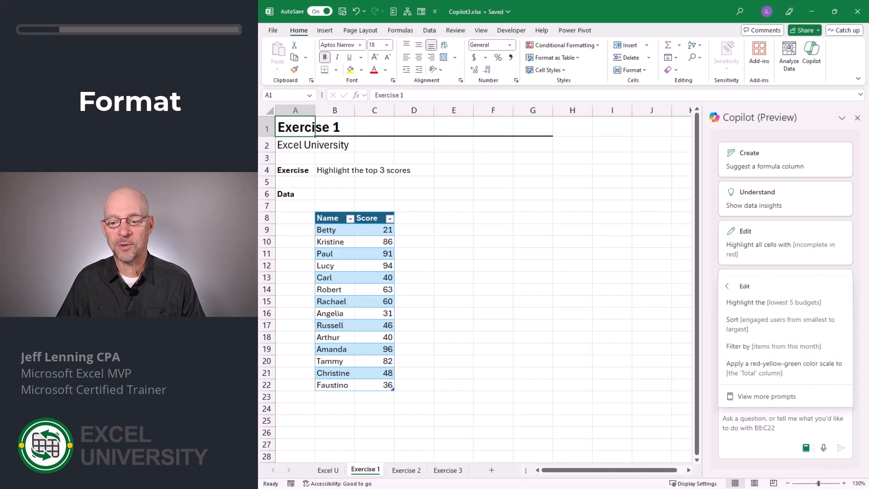
Step: Ask Copilot to "highlight the top 3 scores" and apply the suggested yellow-fill, black-font conditional formatting rule to the Score column
{"action": "left_click", "coordinate": [770, 424]}
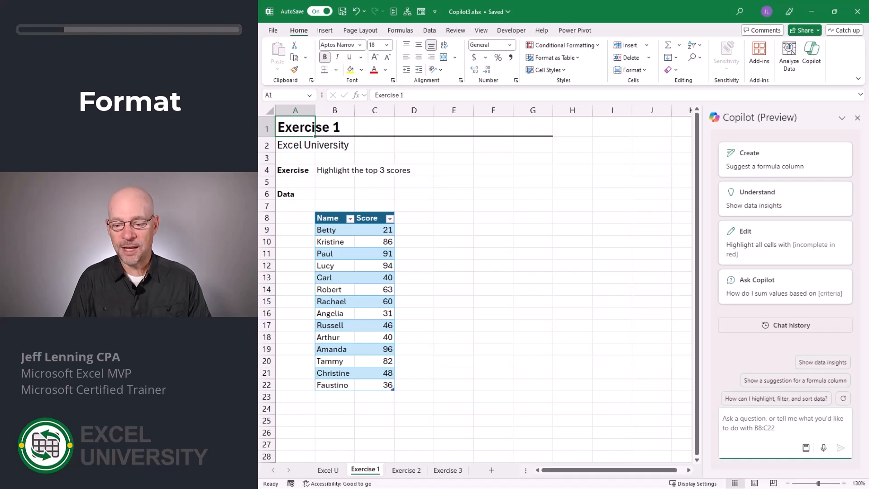
{"action": "type", "text": "highlight the top 3 scores"}
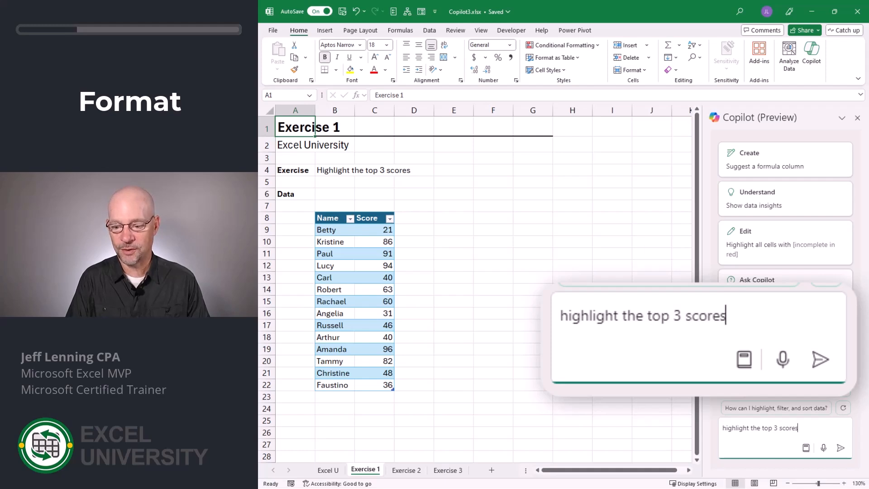
{"action": "key", "text": "Return"}
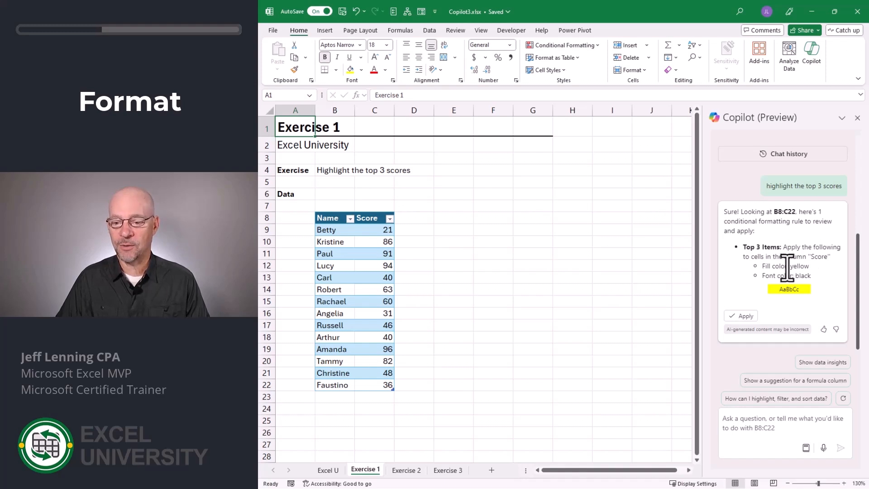
{"action": "left_click", "coordinate": [742, 316]}
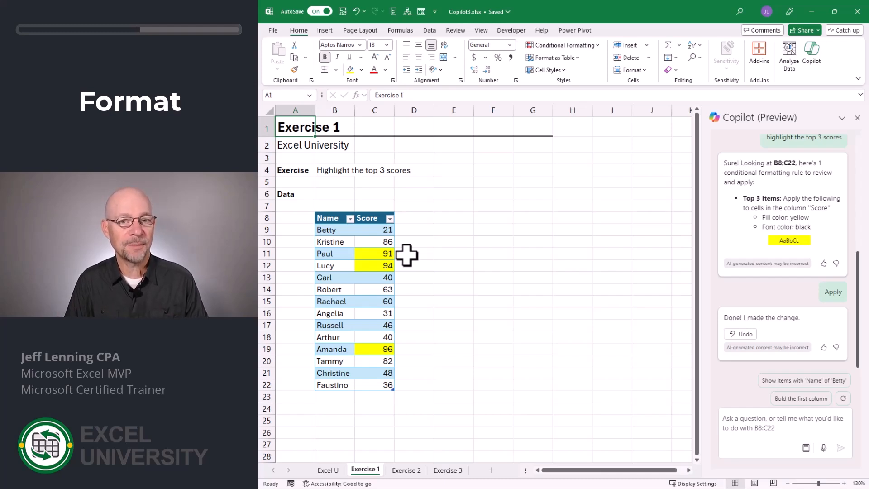
Step: Set the score in cell C14 to 100 to test the top 3 highlighting
{"action": "left_click", "coordinate": [385, 289]}
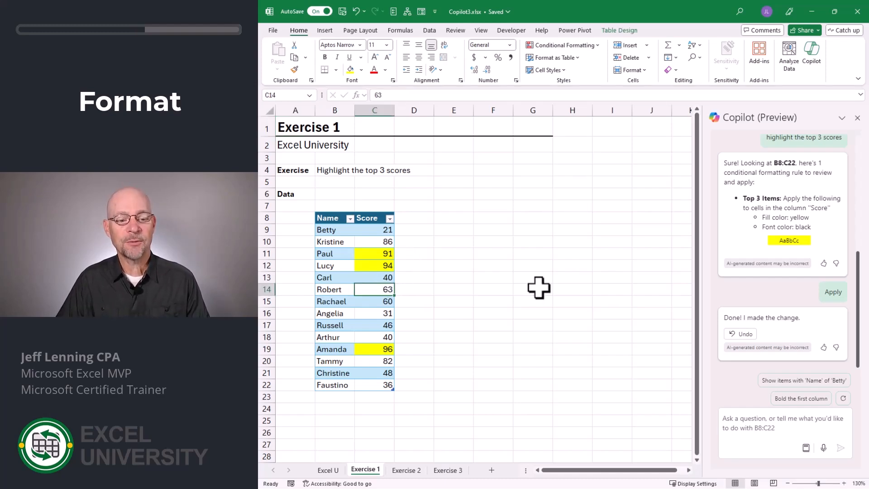
{"action": "type", "text": "100"}
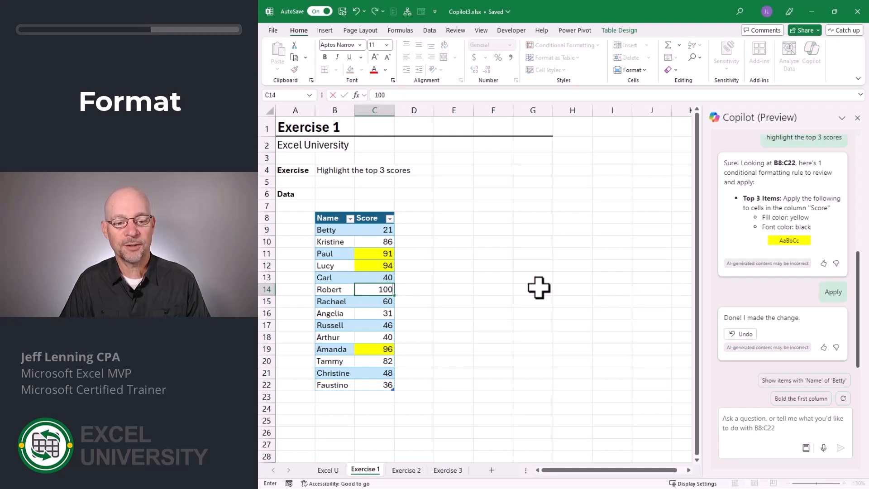
{"action": "key", "text": "Return"}
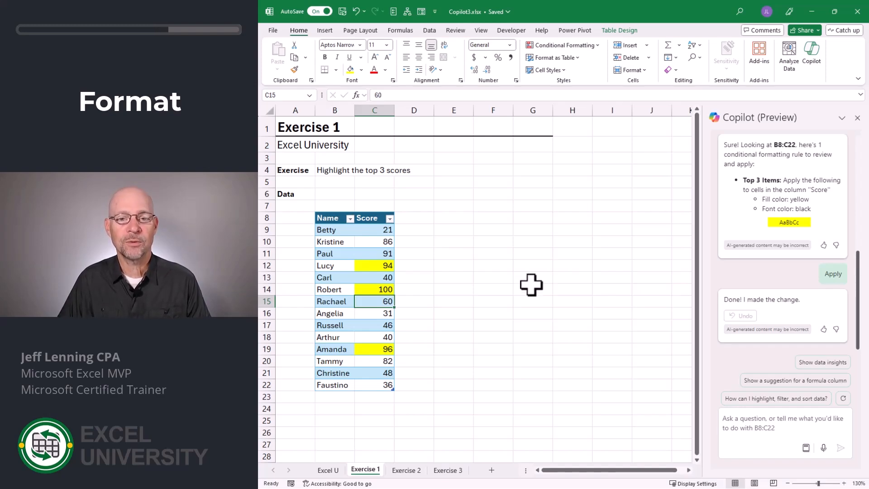
Step: Edit the Score column's Top 3 conditional formatting rule to highlight the top 5 values with an orange fill
{"action": "left_click", "coordinate": [578, 45]}
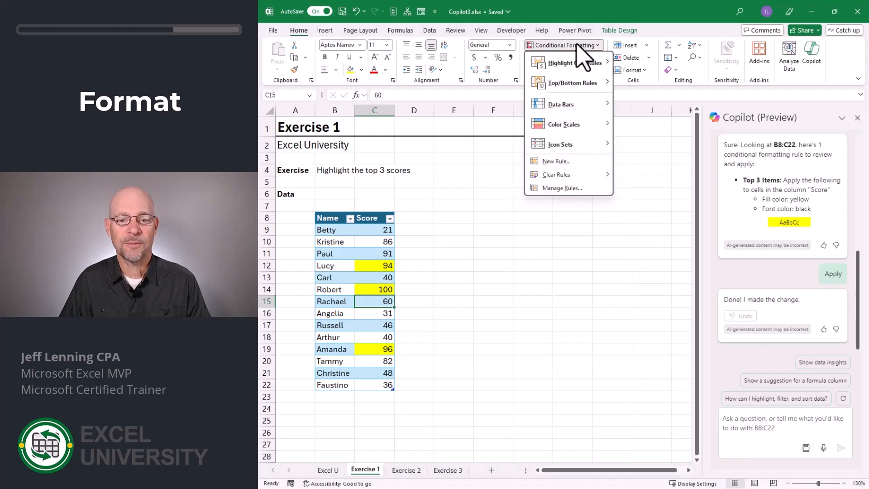
{"action": "left_click", "coordinate": [573, 188]}
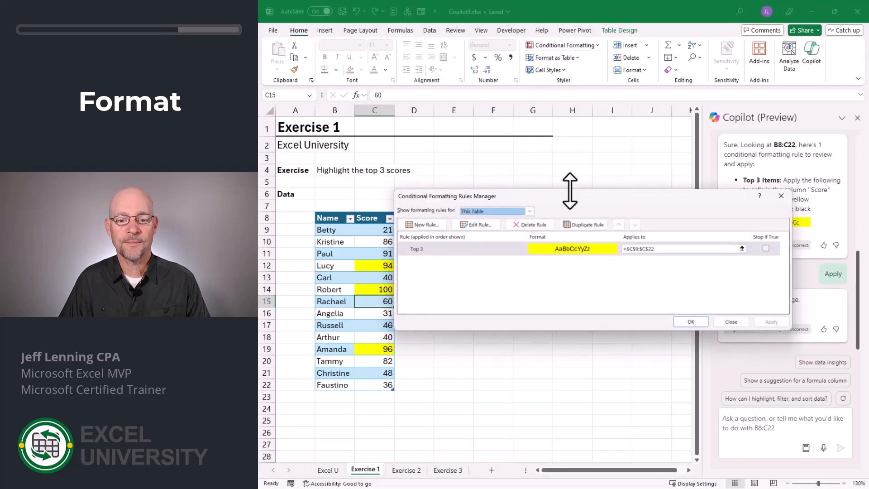
{"action": "left_click", "coordinate": [495, 253]}
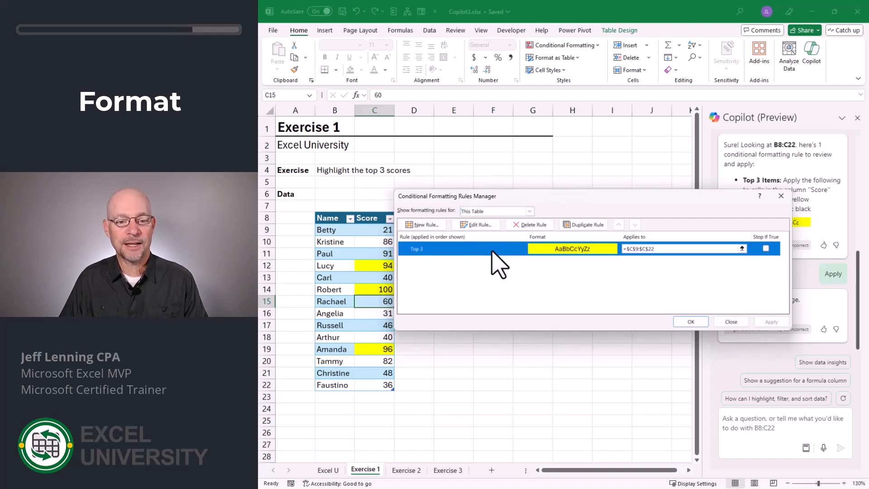
{"action": "left_click", "coordinate": [476, 225]}
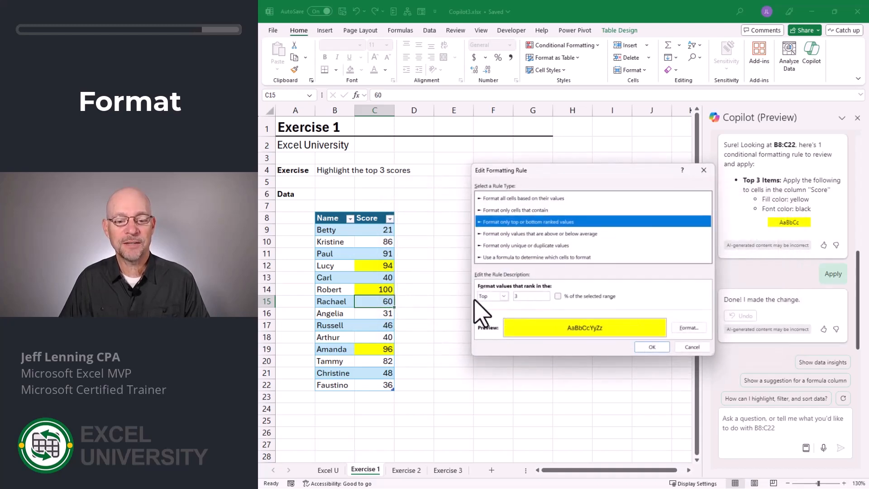
{"action": "double_click", "coordinate": [518, 297]}
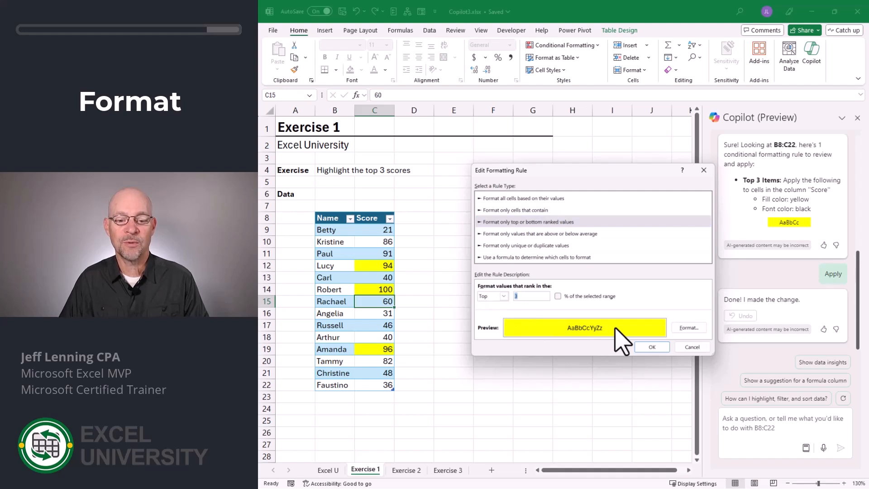
{"action": "left_click", "coordinate": [689, 327]}
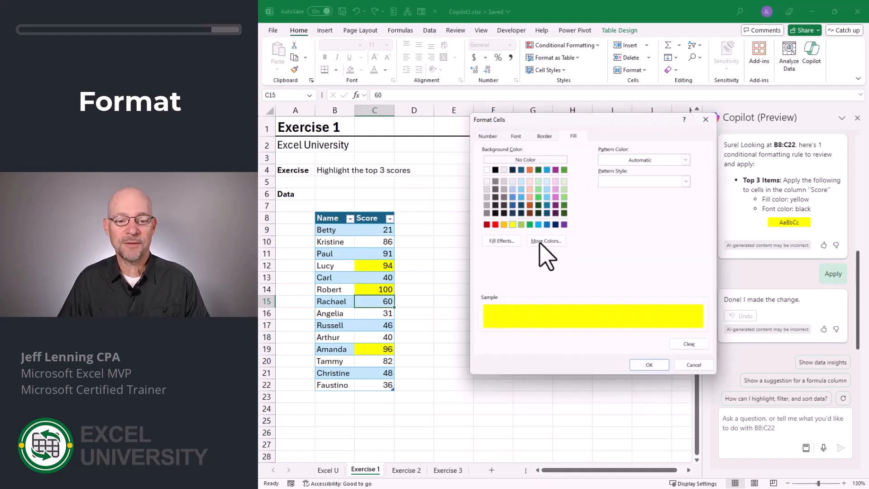
{"action": "left_click", "coordinate": [504, 224]}
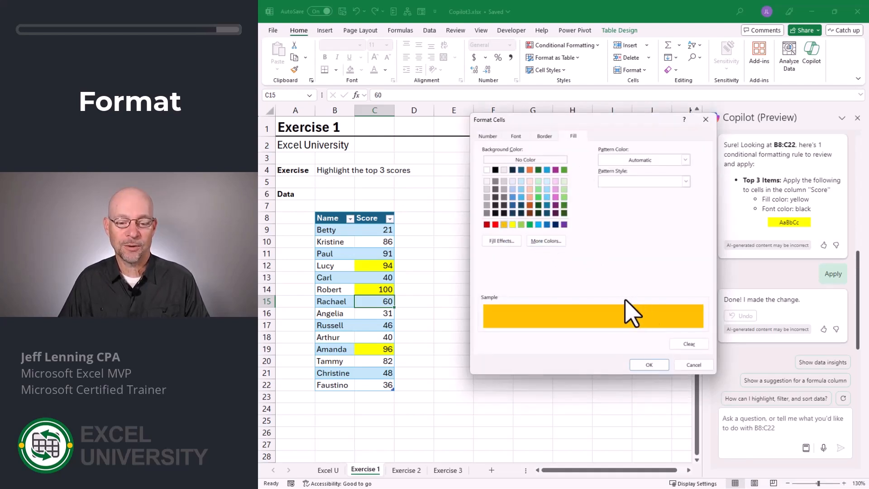
{"action": "left_click", "coordinate": [658, 366]}
{"action": "left_click", "coordinate": [652, 347]}
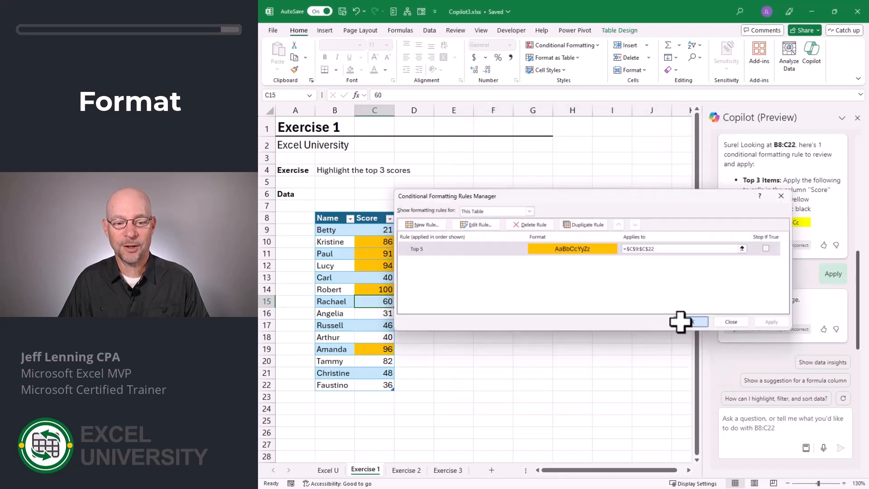
{"action": "left_click", "coordinate": [679, 322]}
{"action": "left_click", "coordinate": [595, 322]}
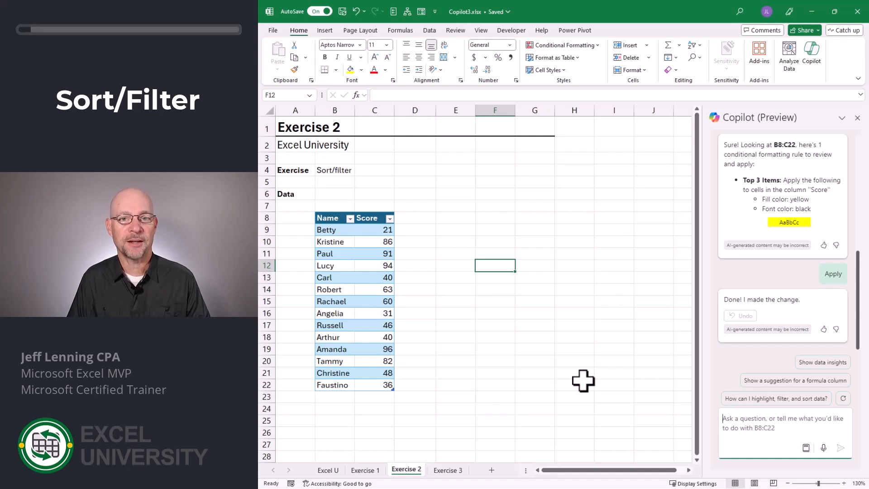
Step: Try the Copilot prompt "filter this table to show the top 5 scores" on the Exercise 2 table, applying and then undoing its suggested filter
{"action": "type", "text": "filter this t"}
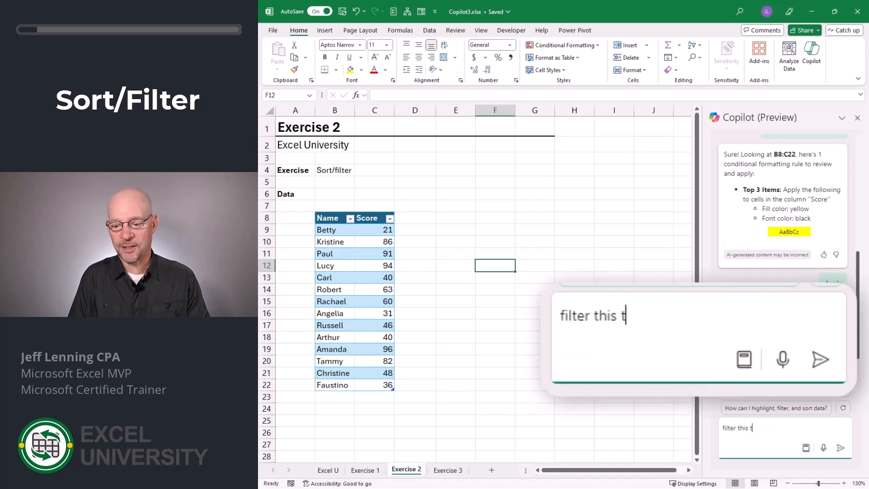
{"action": "type", "text": "able to show th"}
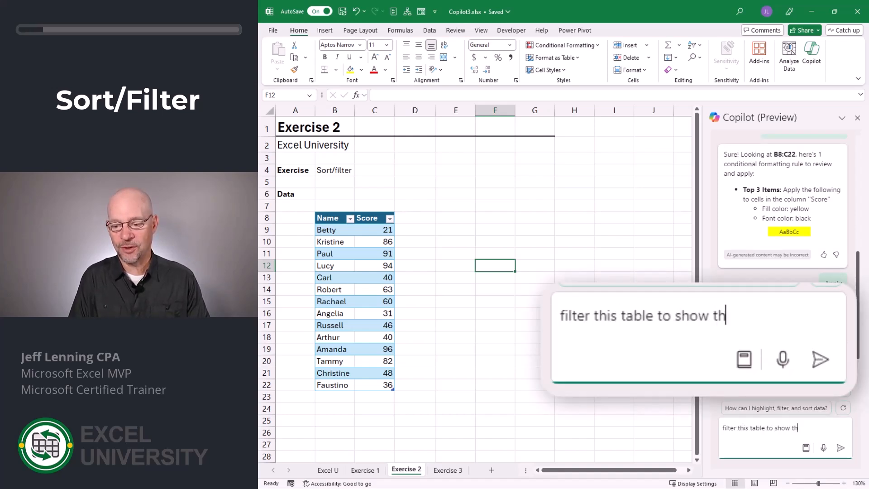
{"action": "type", "text": "e top 5 s"}
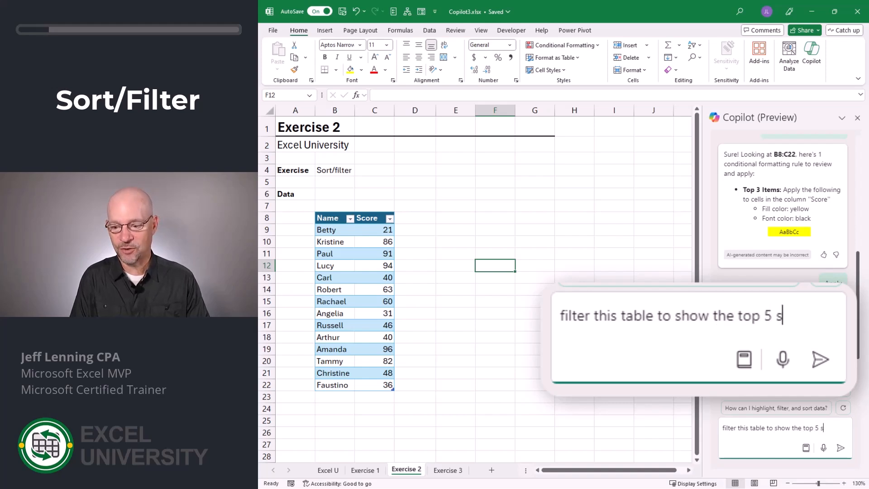
{"action": "type", "text": "cores"}
{"action": "key", "text": "Return"}
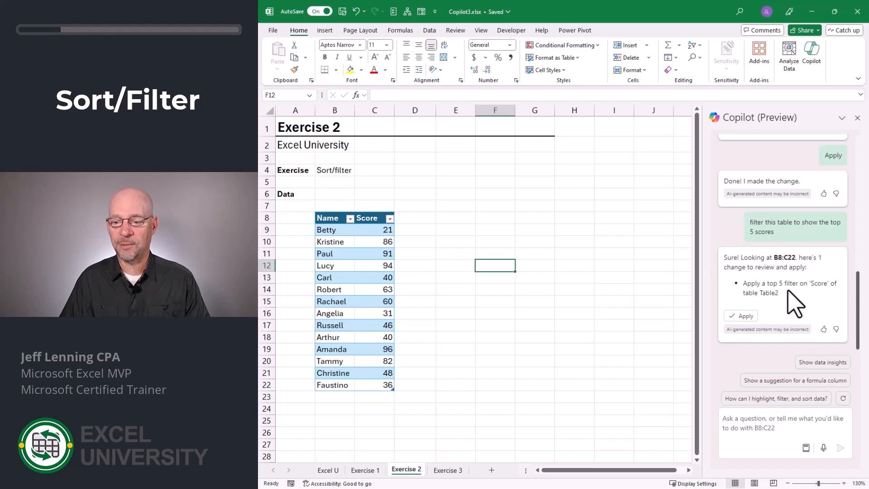
{"action": "left_click", "coordinate": [741, 316]}
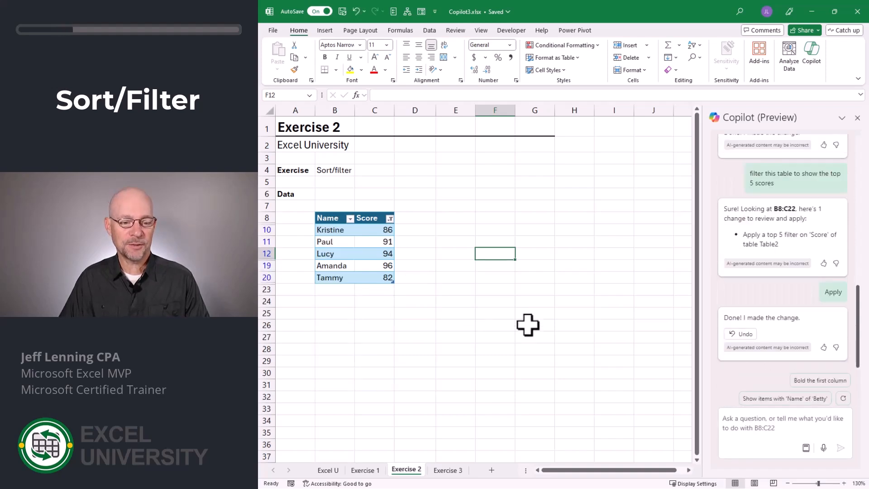
{"action": "left_click", "coordinate": [741, 333]}
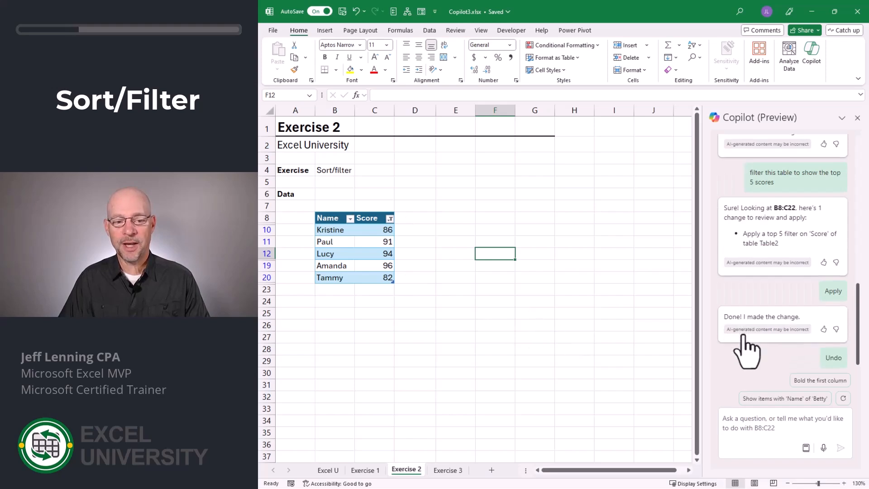
Step: Try the Copilot prompt "filter the table to only show scores greater than 50", applying and then undoing its suggested Score filter
{"action": "type", "text": "fil"}
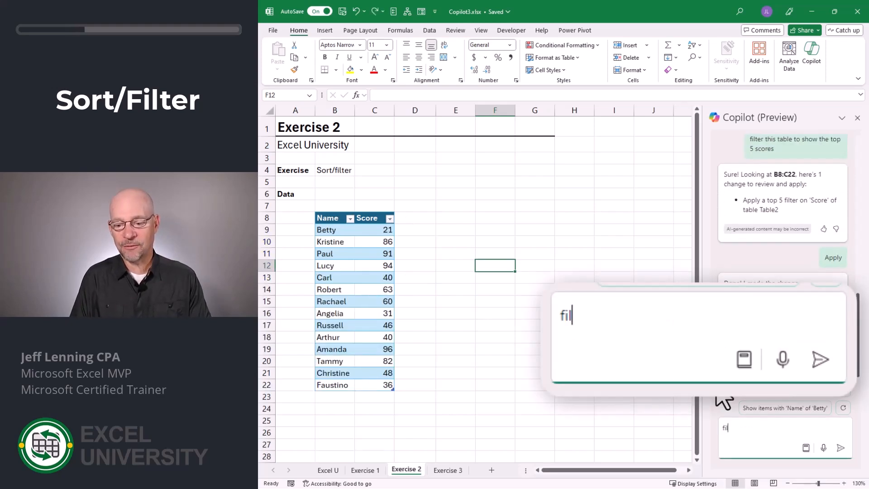
{"action": "type", "text": "ter the table to "}
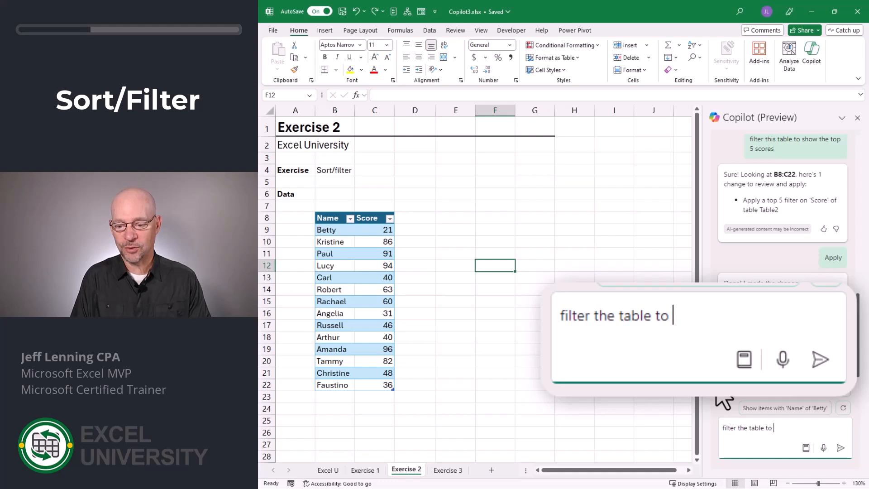
{"action": "type", "text": "only show scor"}
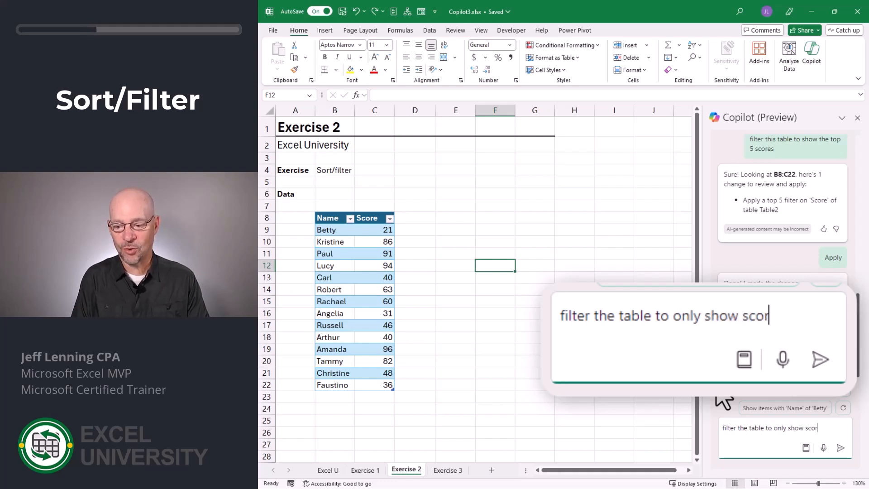
{"action": "type", "text": "es grea"}
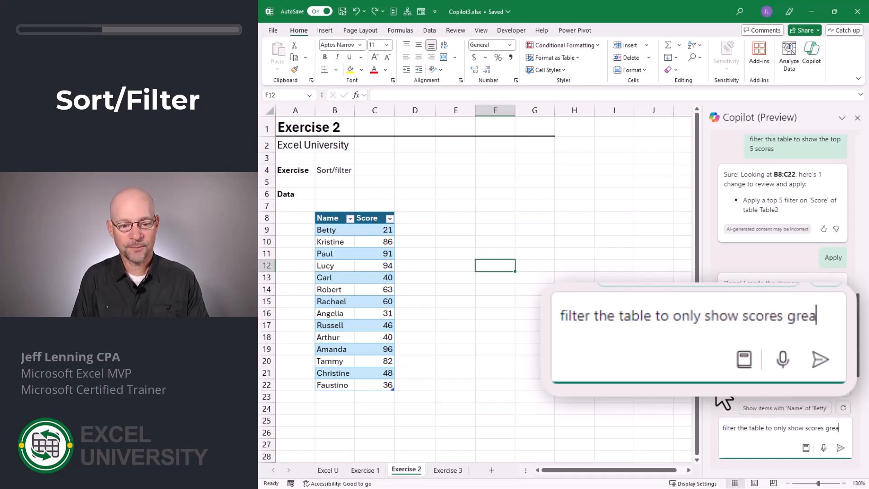
{"action": "type", "text": "ter than 50"}
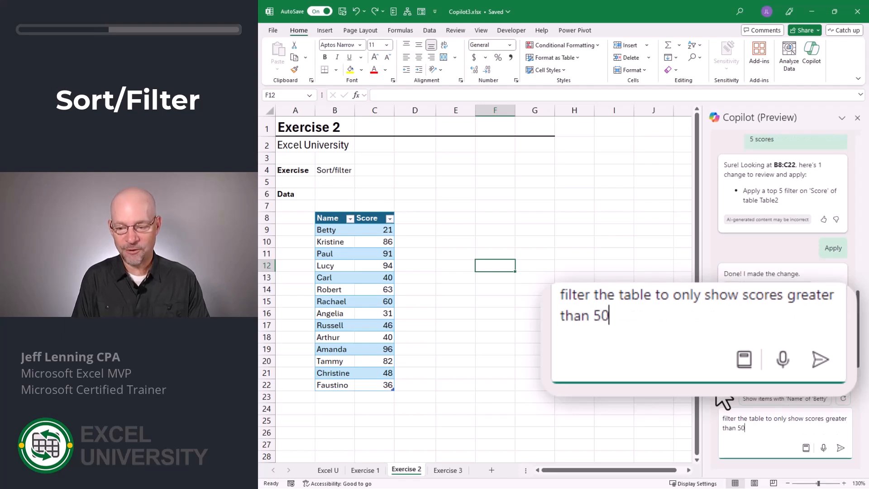
{"action": "key", "text": "Return"}
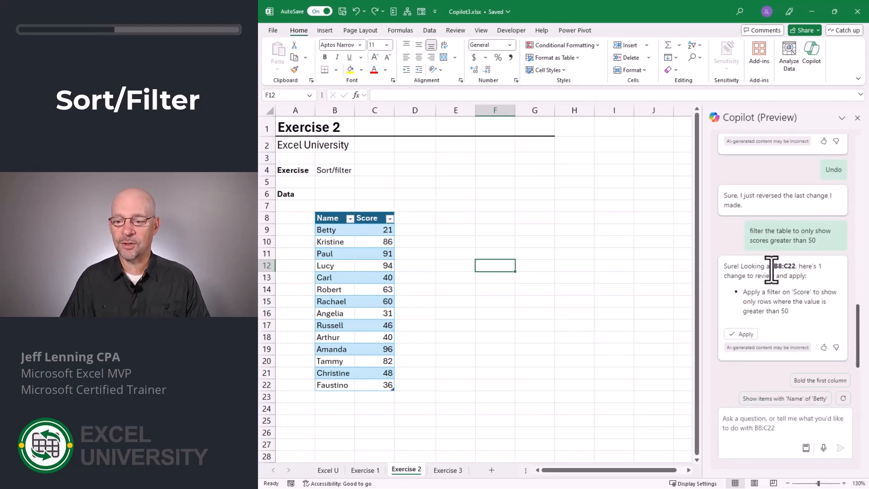
{"action": "left_click", "coordinate": [743, 334]}
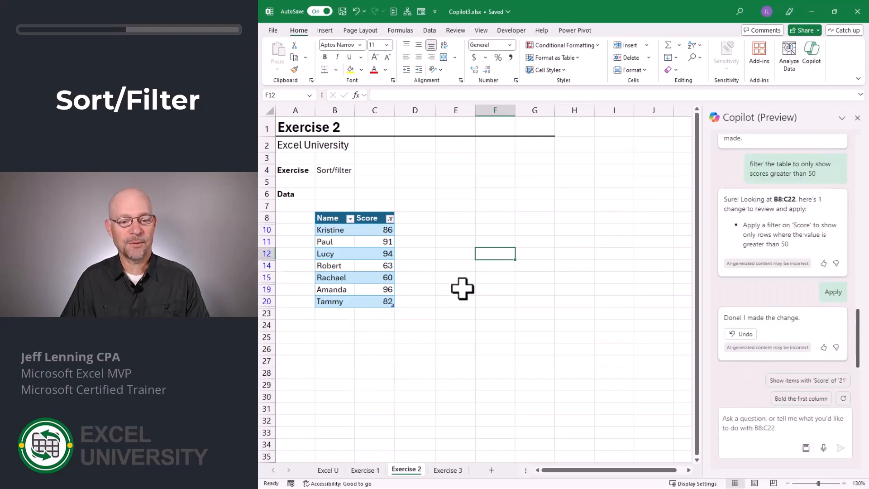
{"action": "left_click", "coordinate": [742, 335]}
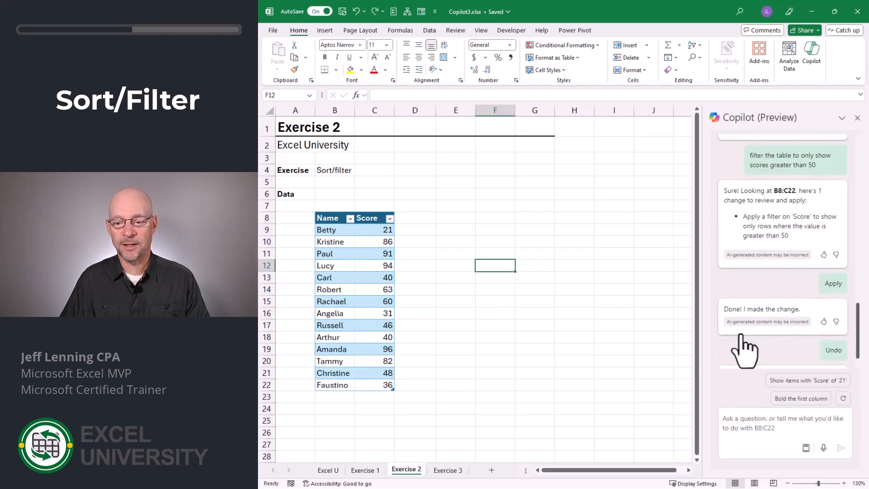
Step: Ask Copilot to "sort the table descending by score" and apply the suggested custom sort on the Score column
{"action": "left_click", "coordinate": [738, 430]}
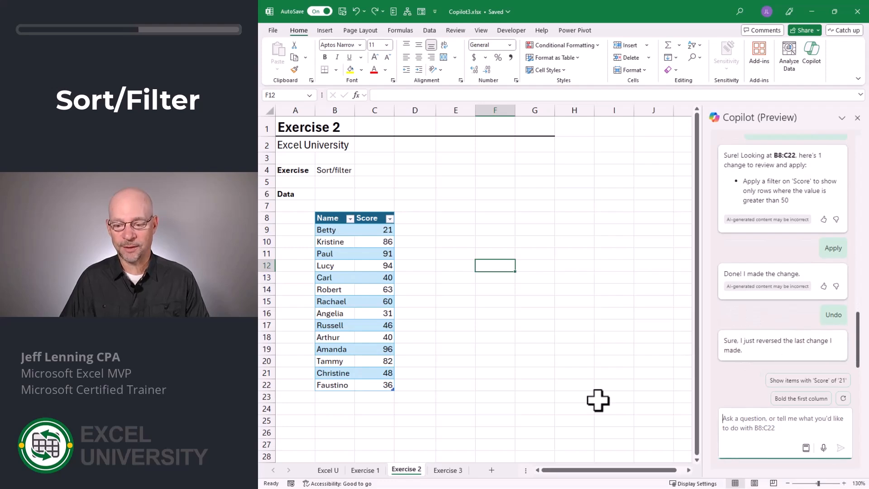
{"action": "type", "text": "sort the table "}
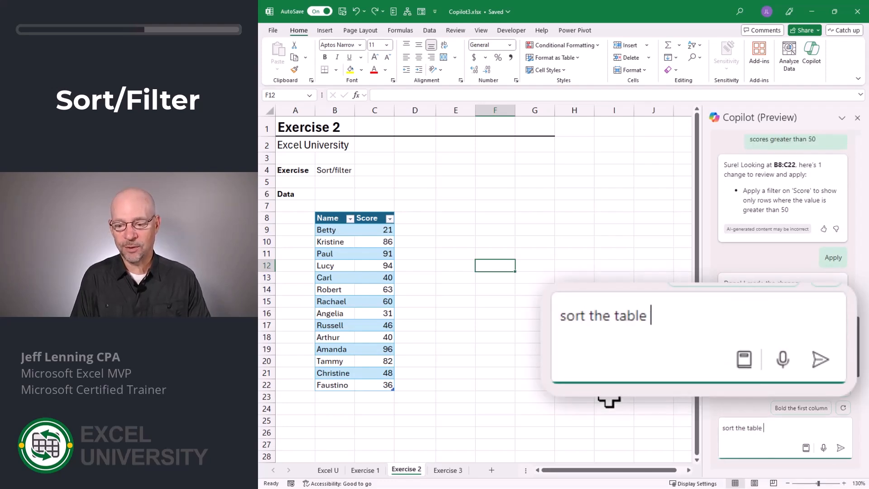
{"action": "type", "text": "desc"}
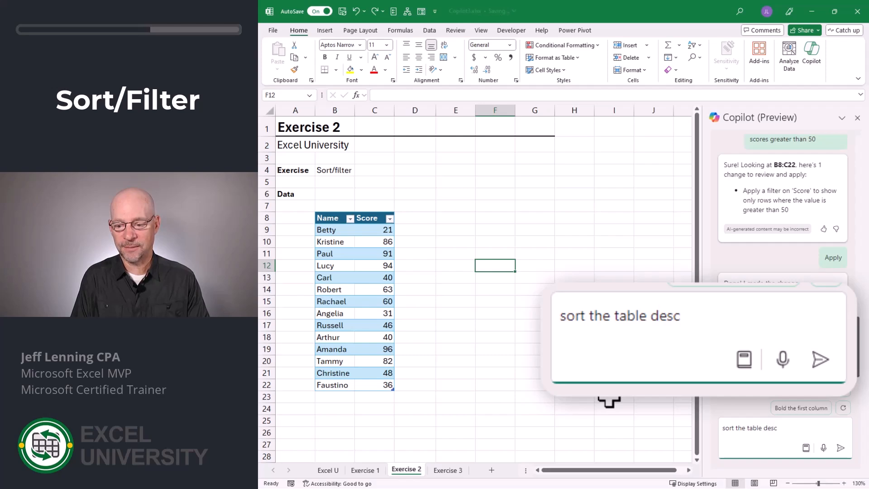
{"action": "type", "text": "ending by score"}
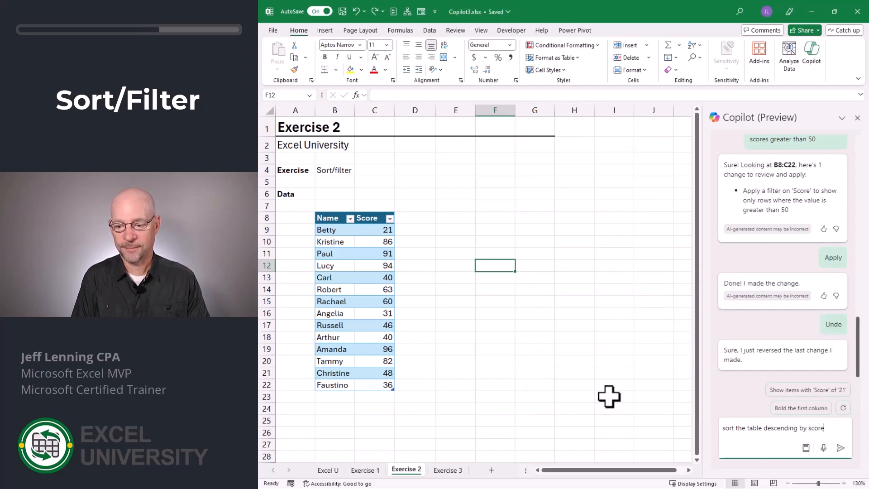
{"action": "key", "text": "Return"}
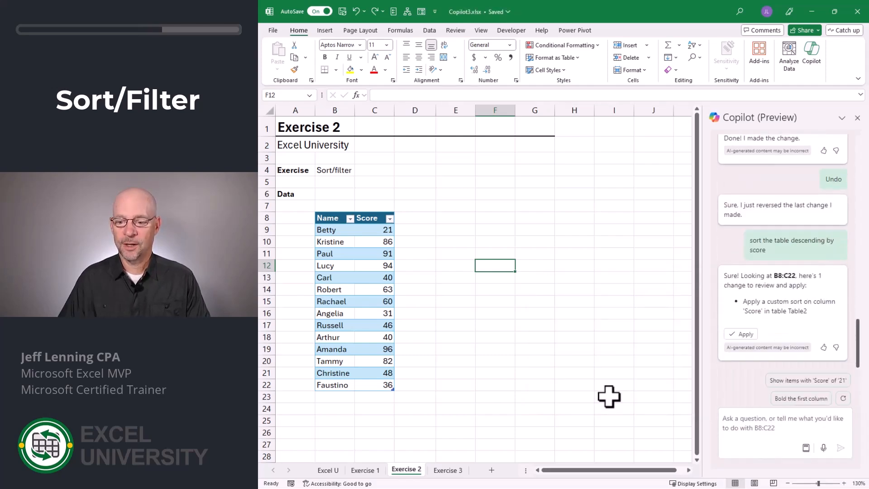
{"action": "left_click", "coordinate": [741, 334]}
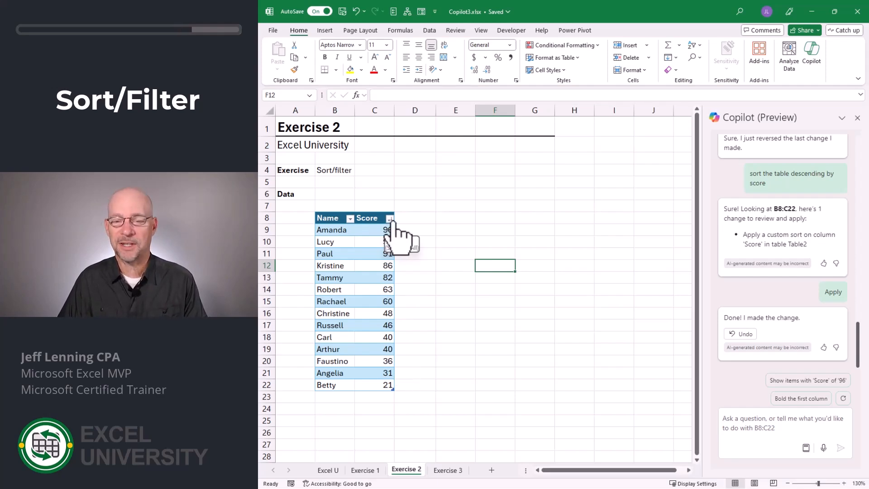
{"action": "left_click", "coordinate": [389, 219]}
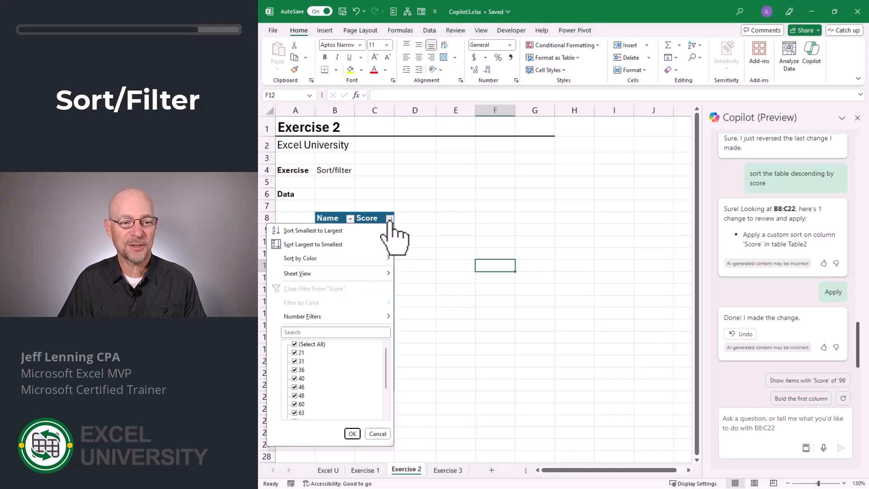
{"action": "left_click", "coordinate": [390, 221]}
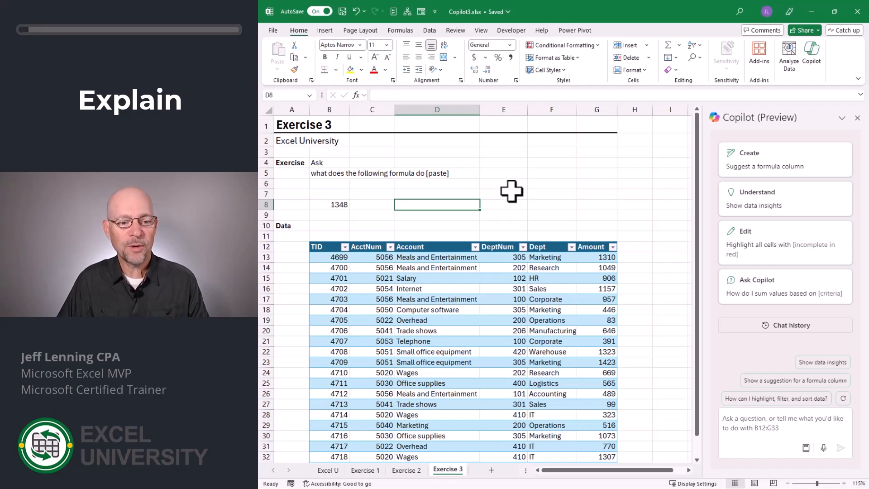
Step: Copy the text of the SUMIFS formula in cell B8 of the Exercise 3 sheet, leaving the cell unedited
{"action": "left_click", "coordinate": [340, 204]}
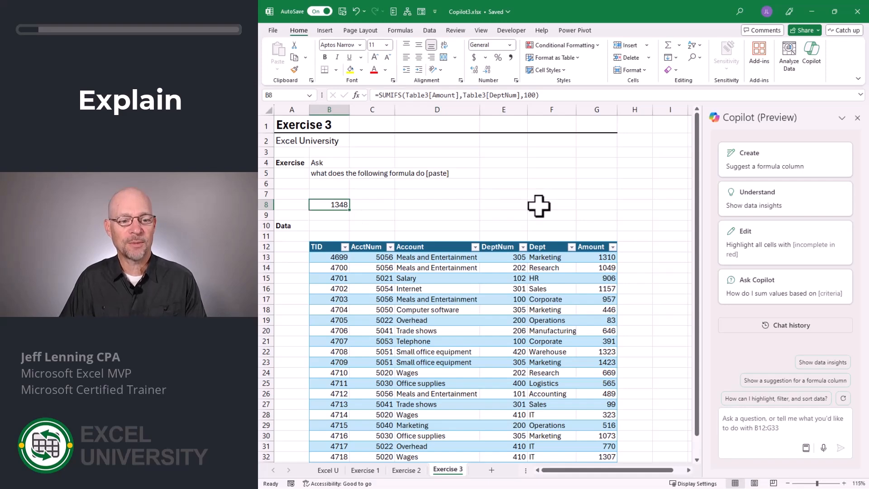
{"action": "key", "text": "F2"}
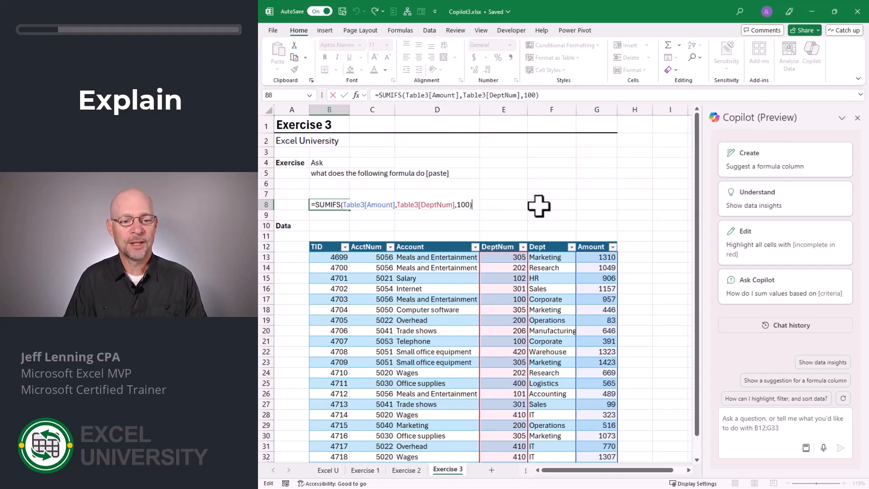
{"action": "key", "text": "shift+Home"}
{"action": "key", "text": "ctrl+c"}
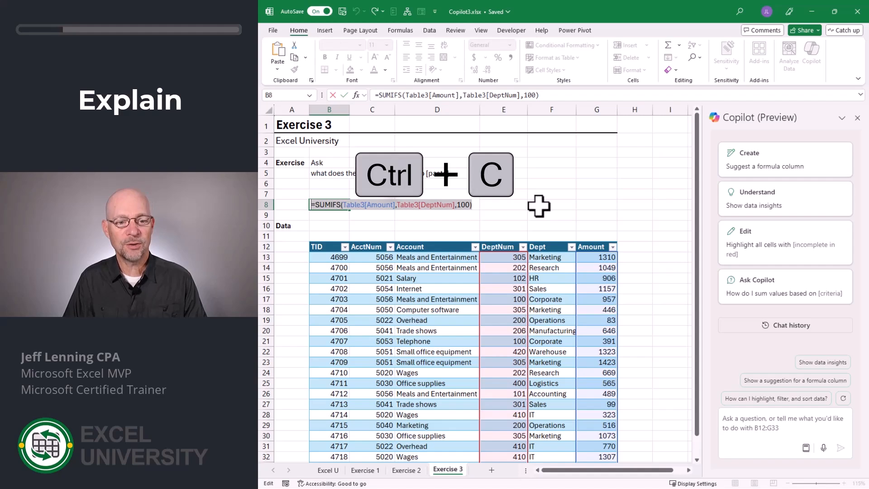
{"action": "key", "text": "Escape"}
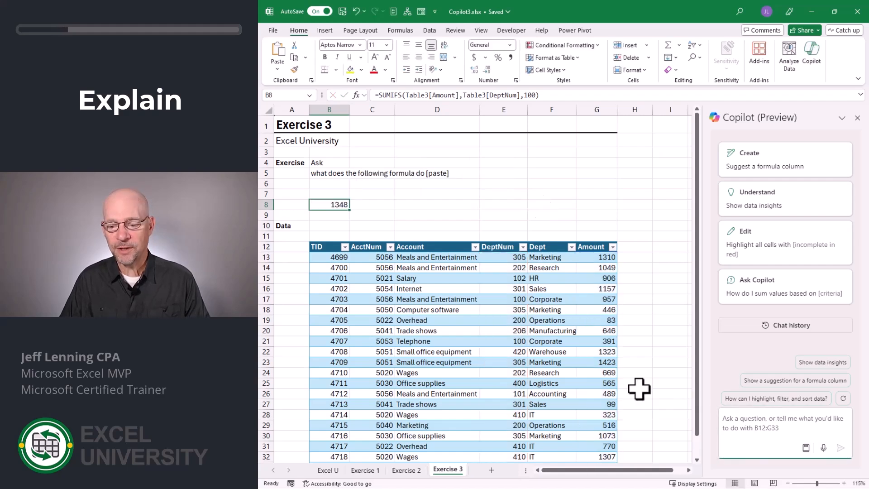
Step: Ask Copilot "please explain this formula:" followed by the copied =SUMIFS(Table3[Amount],Table3[DeptNum],100)
{"action": "type", "text": "plea"}
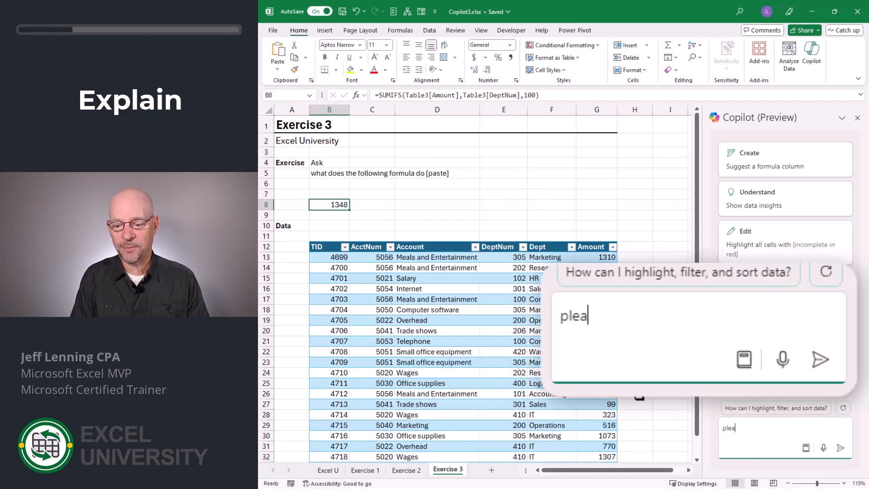
{"action": "type", "text": "se explain this f"}
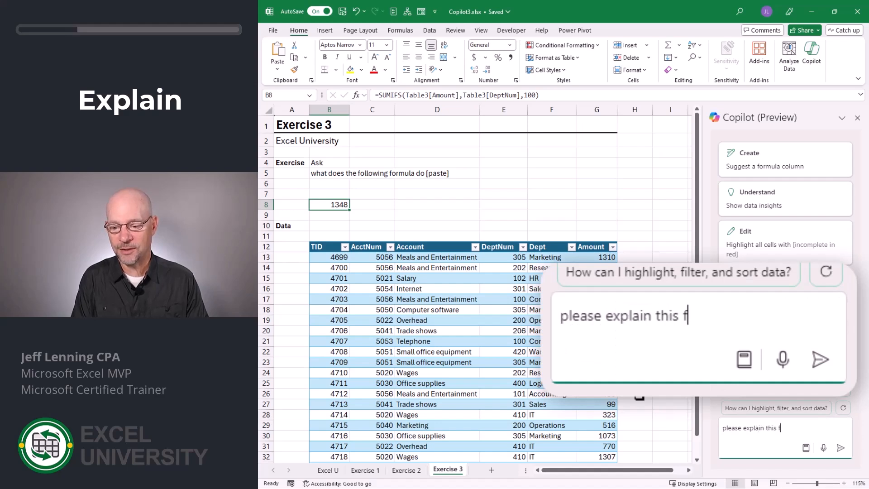
{"action": "type", "text": "ormula:"}
{"action": "key", "text": "ctrl+v"}
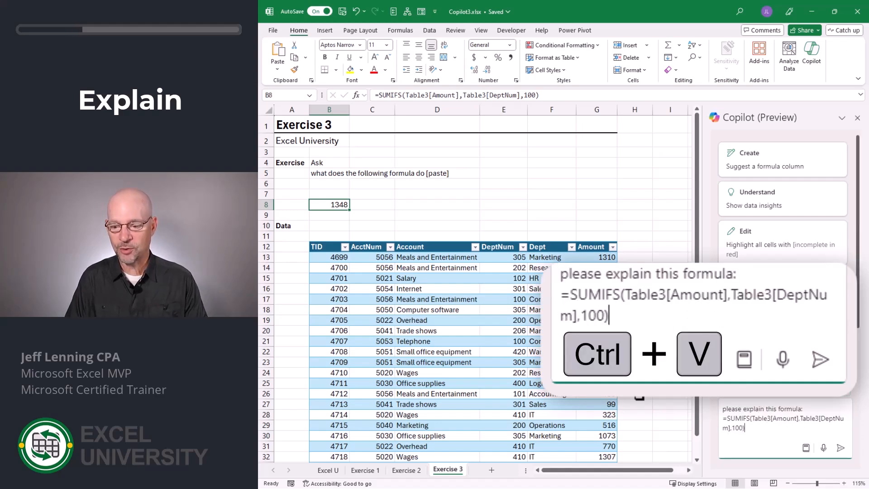
{"action": "key", "text": "Return"}
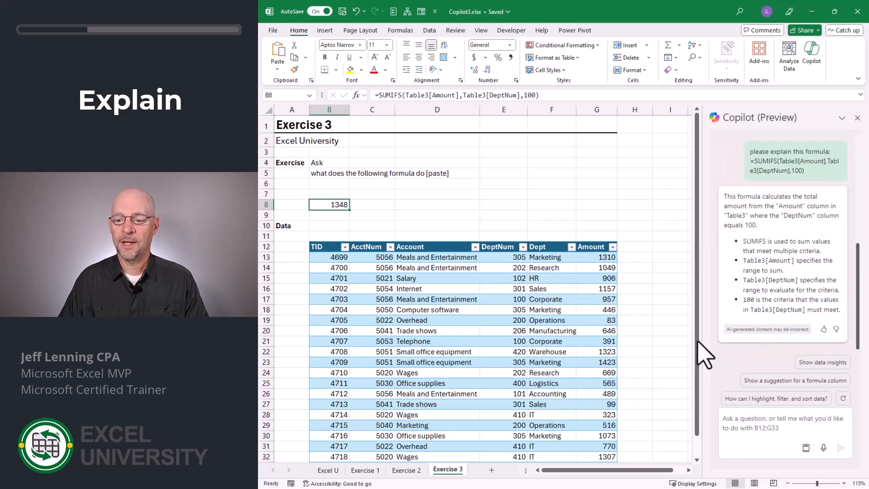